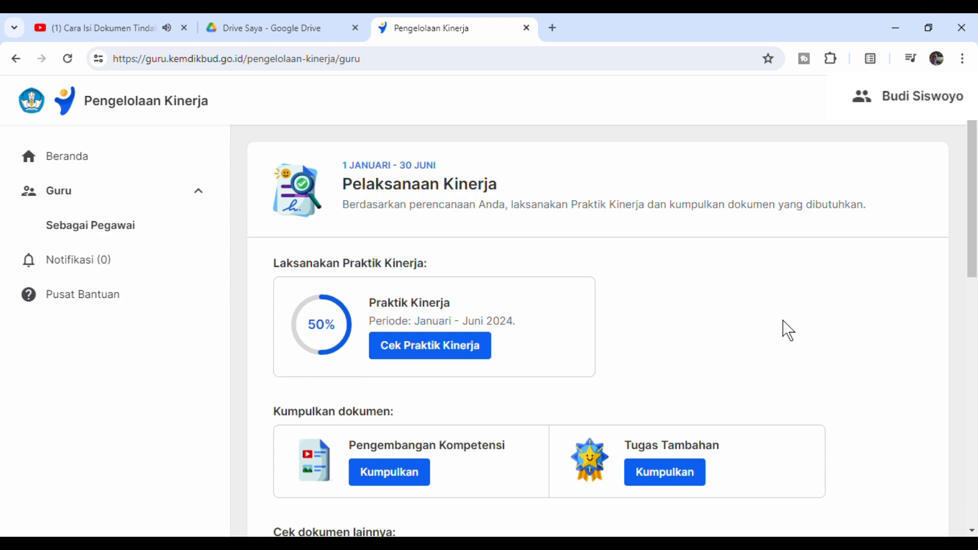
scroll(788, 330, "down", 3)
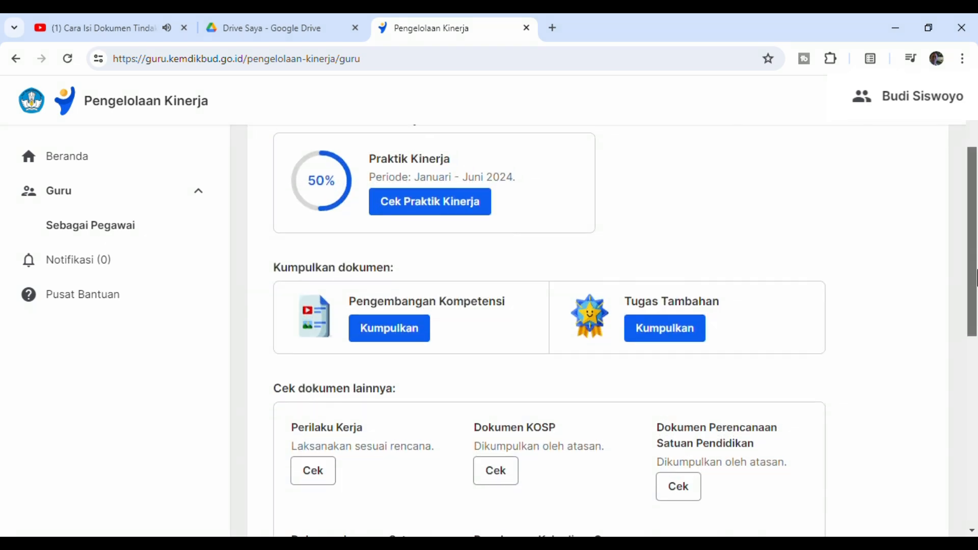
scroll(976, 280, "down", 1)
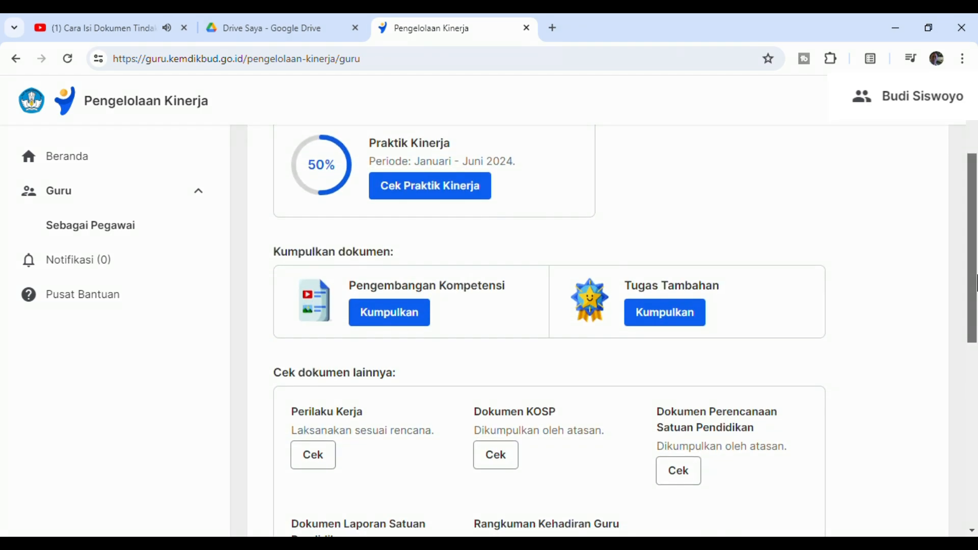
scroll(976, 283, "up", 1)
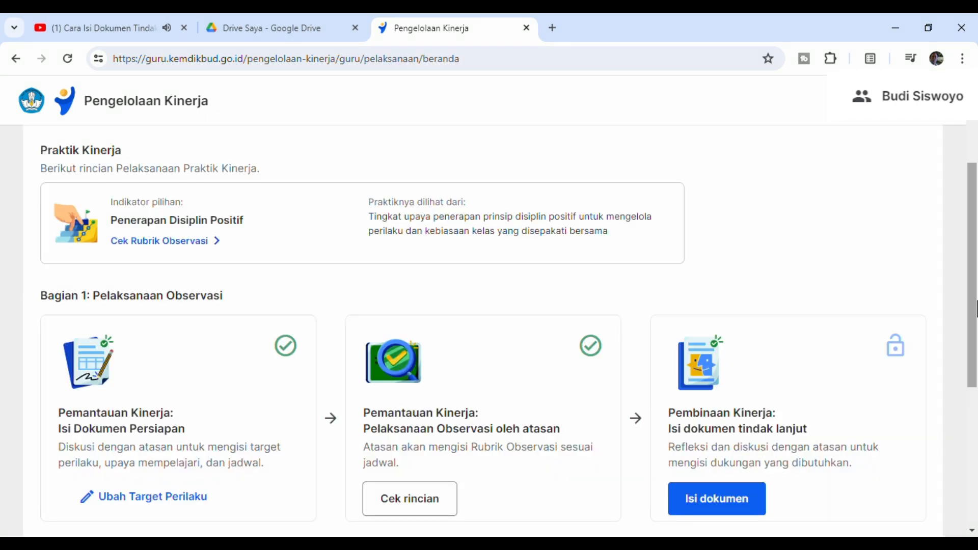
scroll(976, 308, "down", 4)
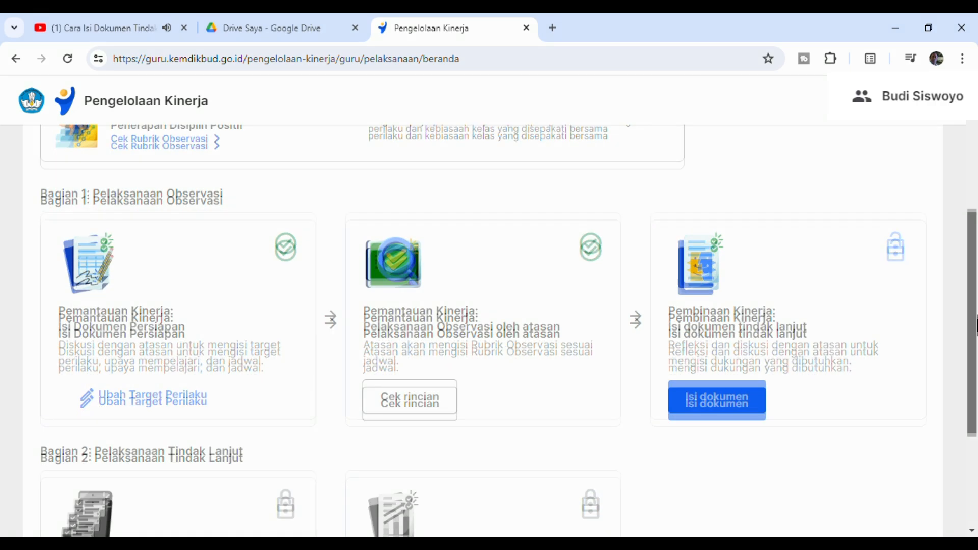
left_click_drag(977, 380, 970, 297)
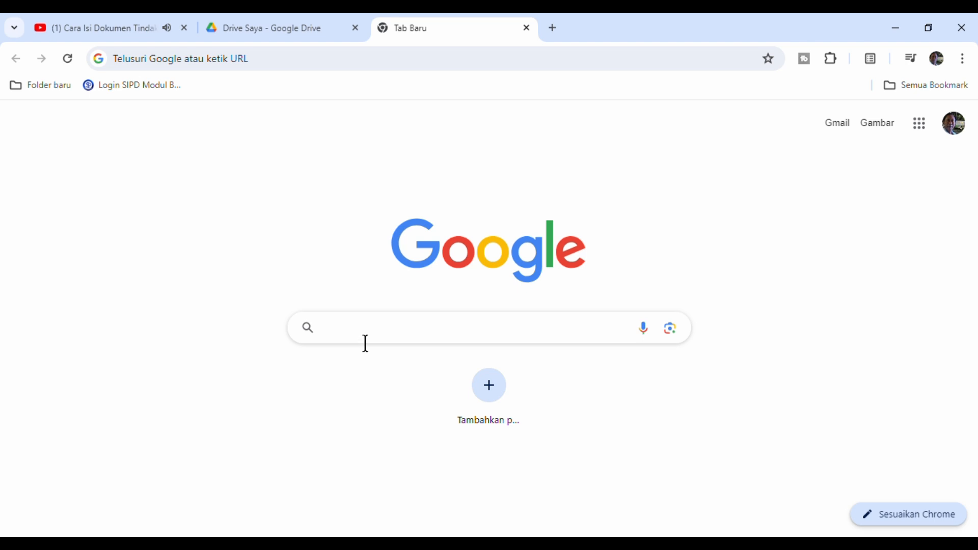
- Search Google for "pmm" and open the Platform Merdeka Mengajar site from the results
left_click(365, 343)
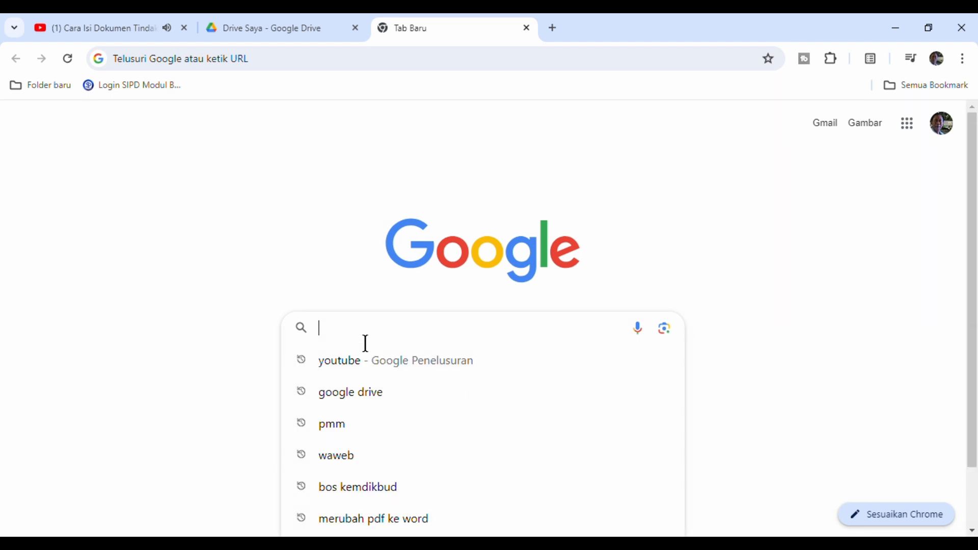
left_click(275, 192)
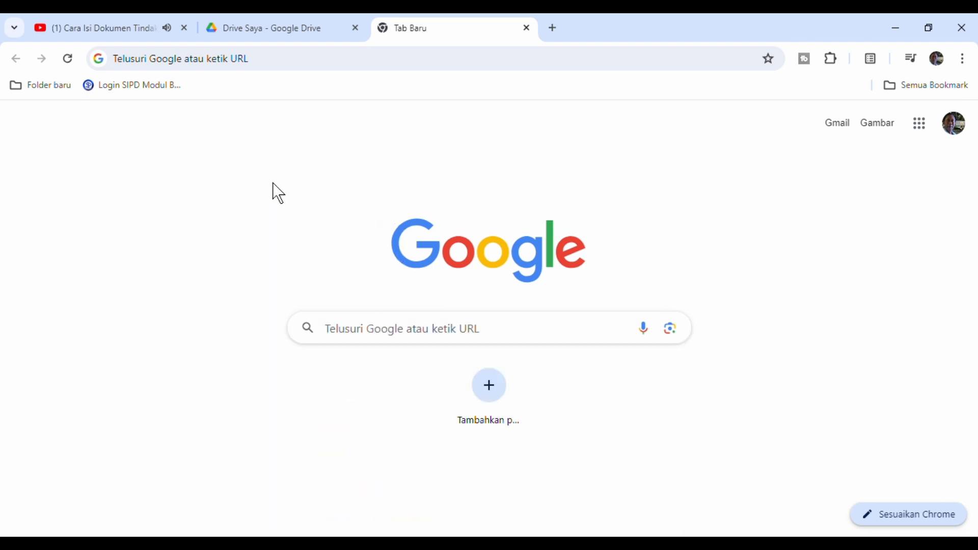
left_click(355, 344)
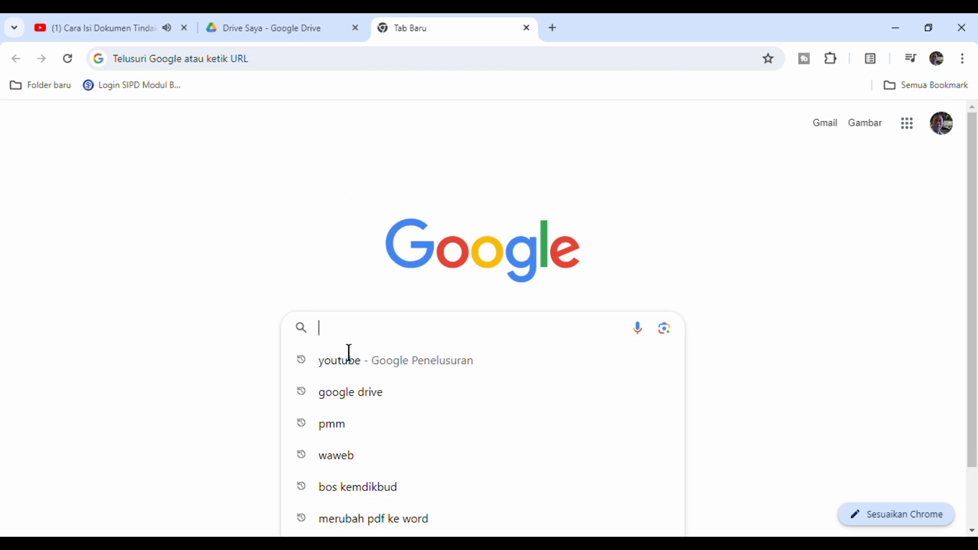
left_click(336, 428)
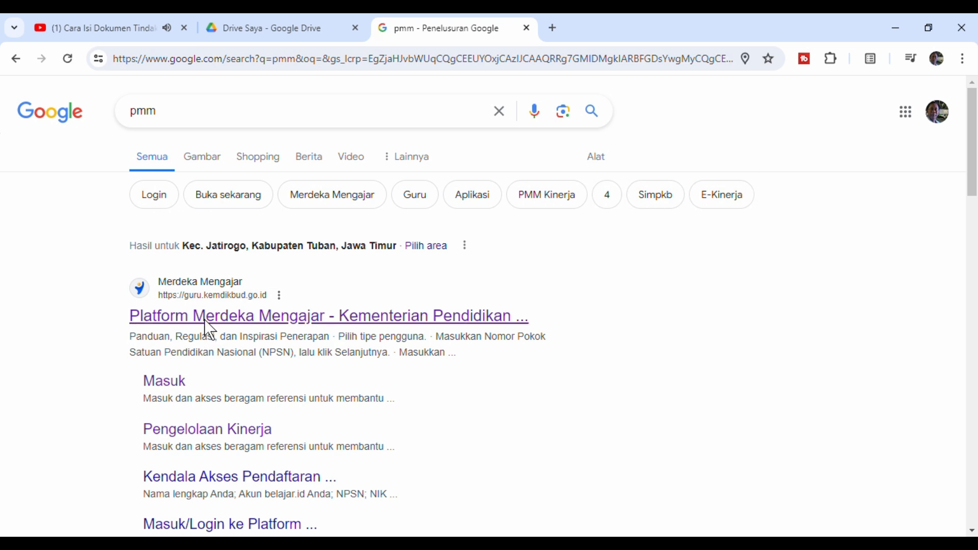
left_click(208, 326)
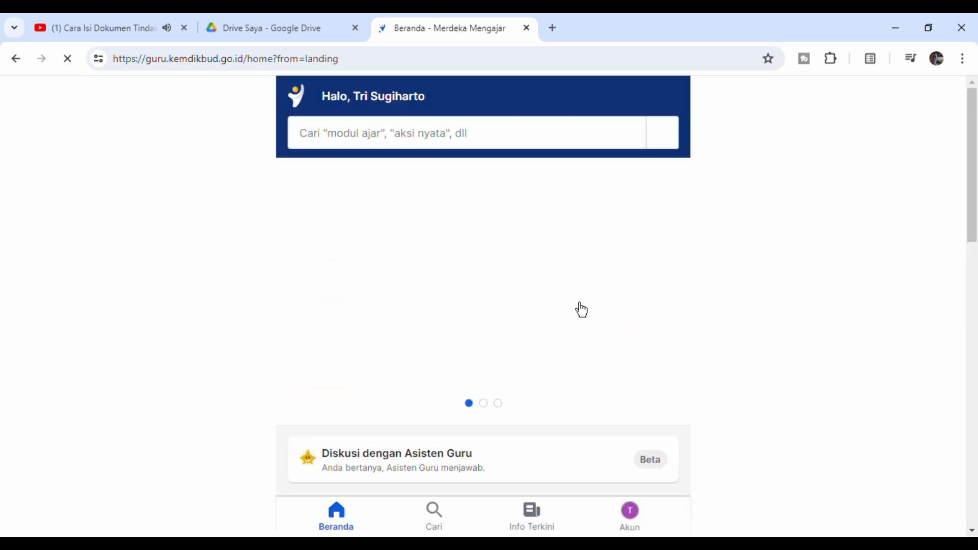
- Open Pengelolaan Kinerja from the Pengembangan diri section and go to the teacher's Sebagai Pegawai page
scroll(578, 372, "down", 3)
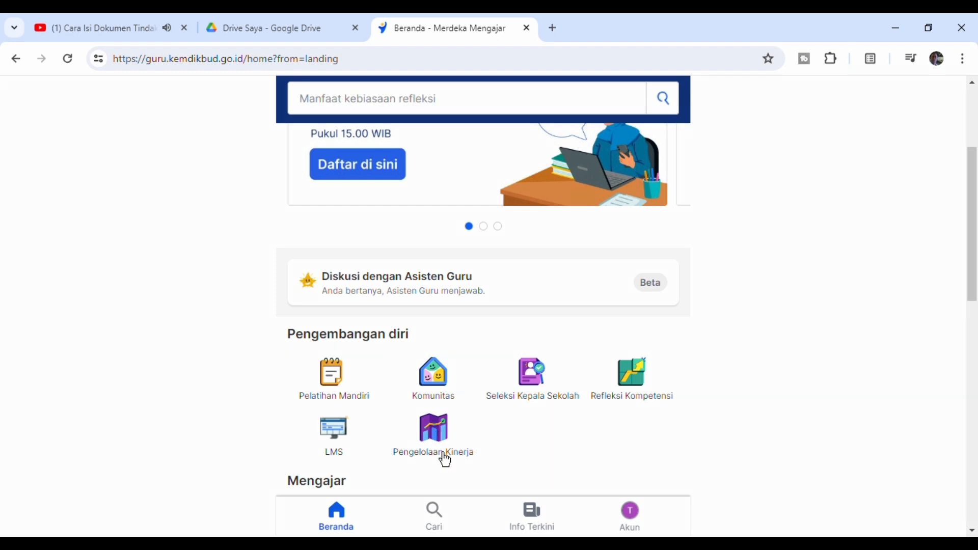
left_click(443, 456)
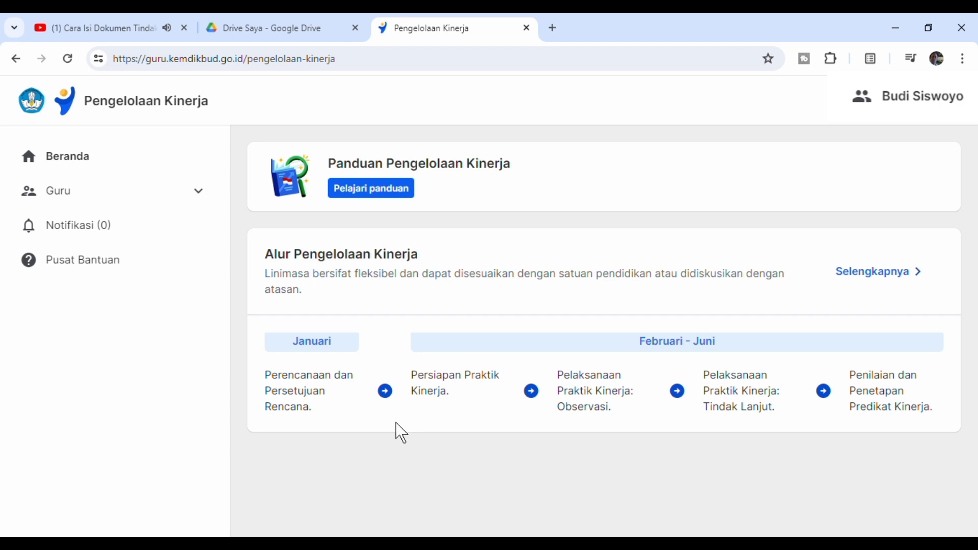
left_click(155, 199)
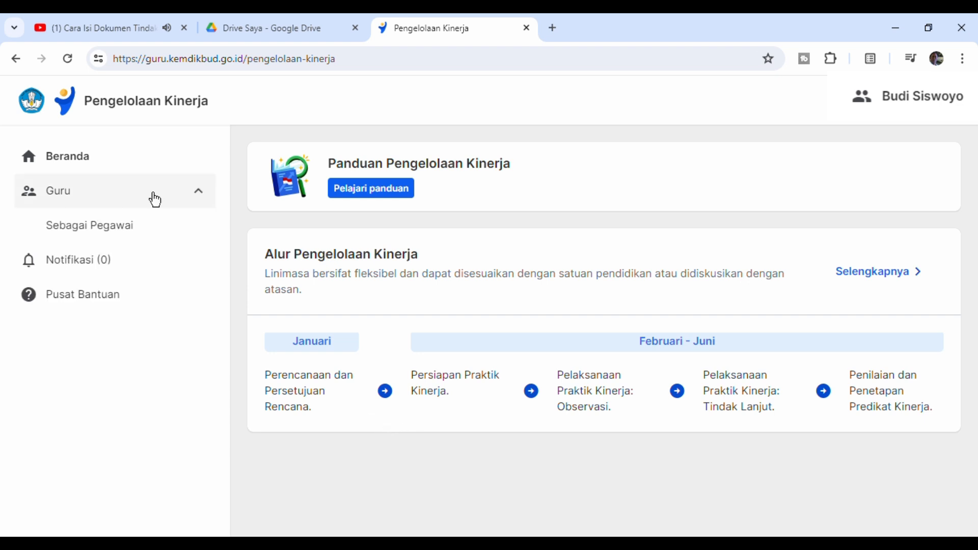
left_click(139, 240)
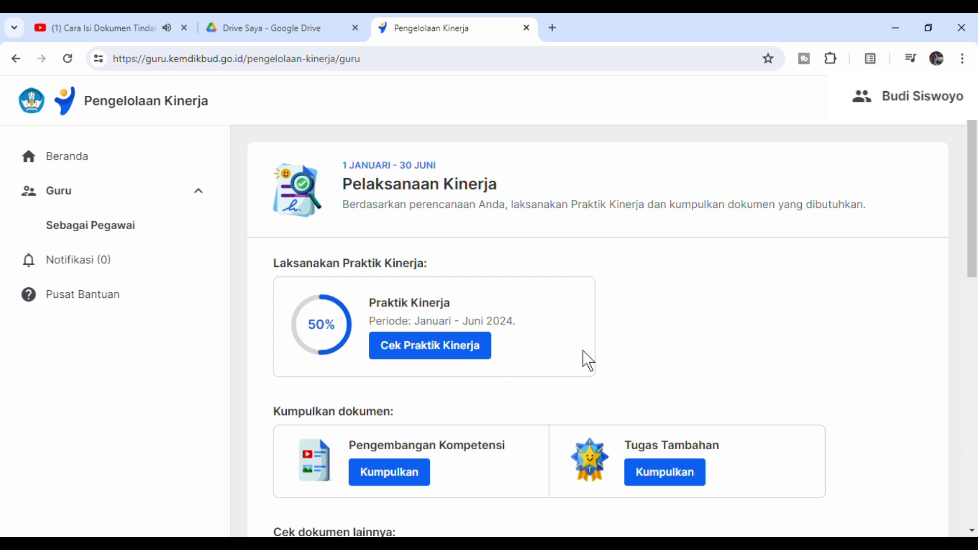
- Open the Praktik Kinerja details for the January–June 2024 period
scroll(976, 244, "down", 3)
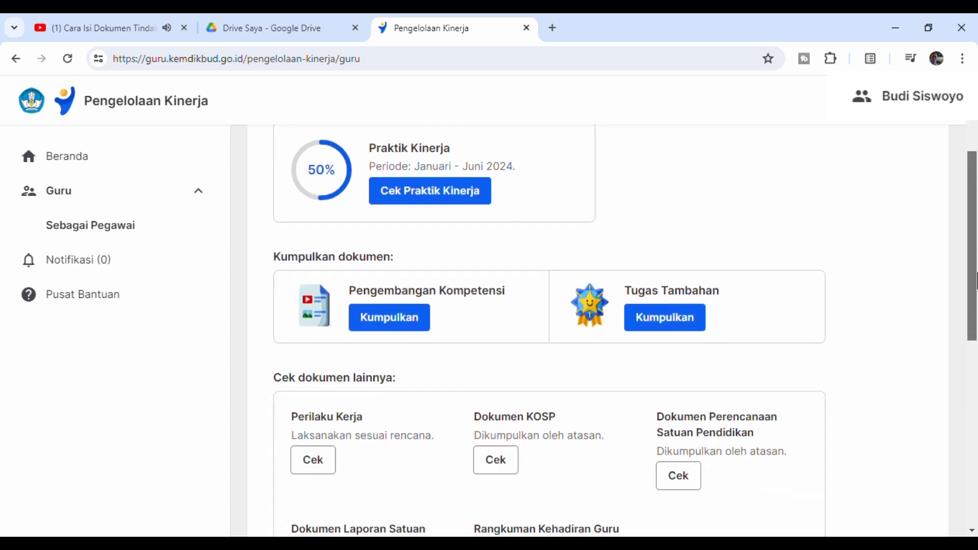
left_click_drag(976, 280, 971, 240)
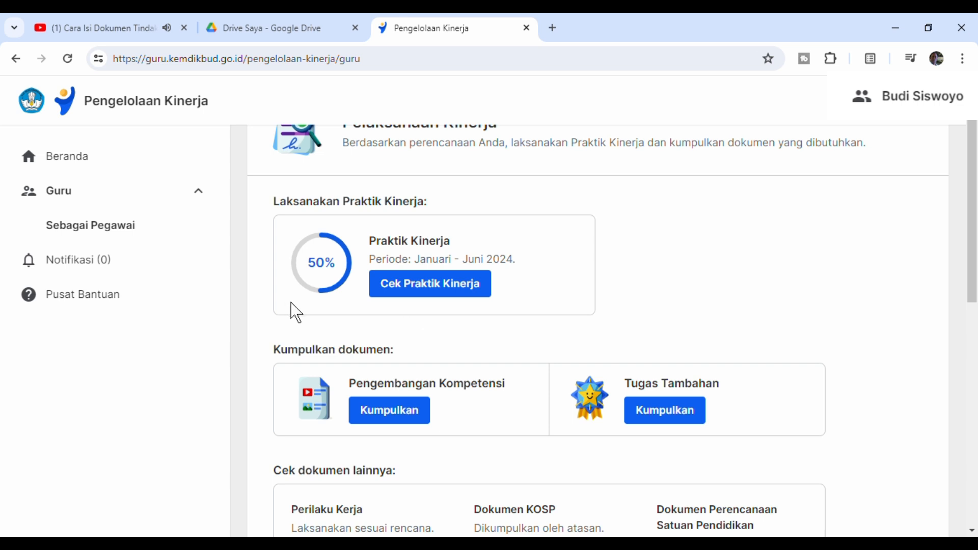
left_click(425, 295)
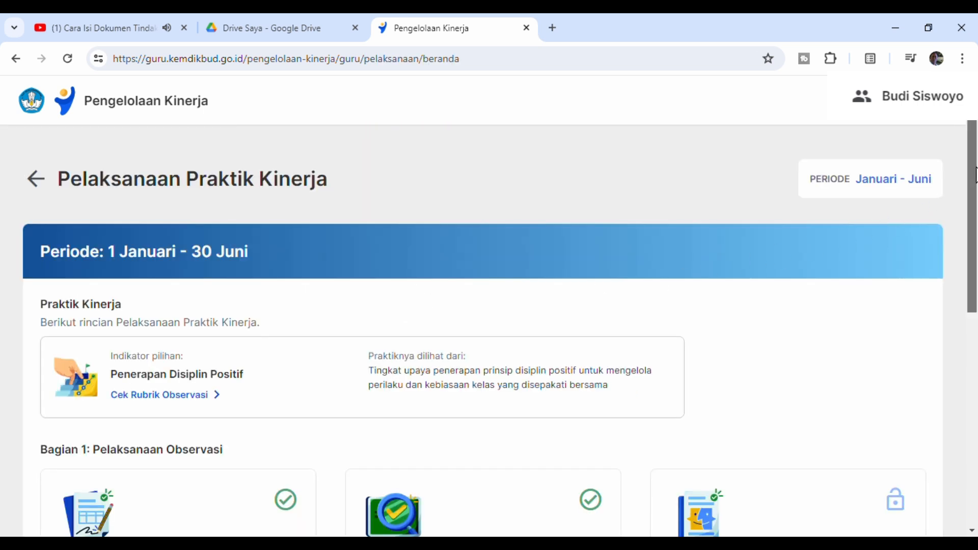
- Review the Bagian 1: Pelaksanaan Observasi stages and open the follow-up document form under Pembinaan Kinerja
left_click_drag(976, 177, 976, 289)
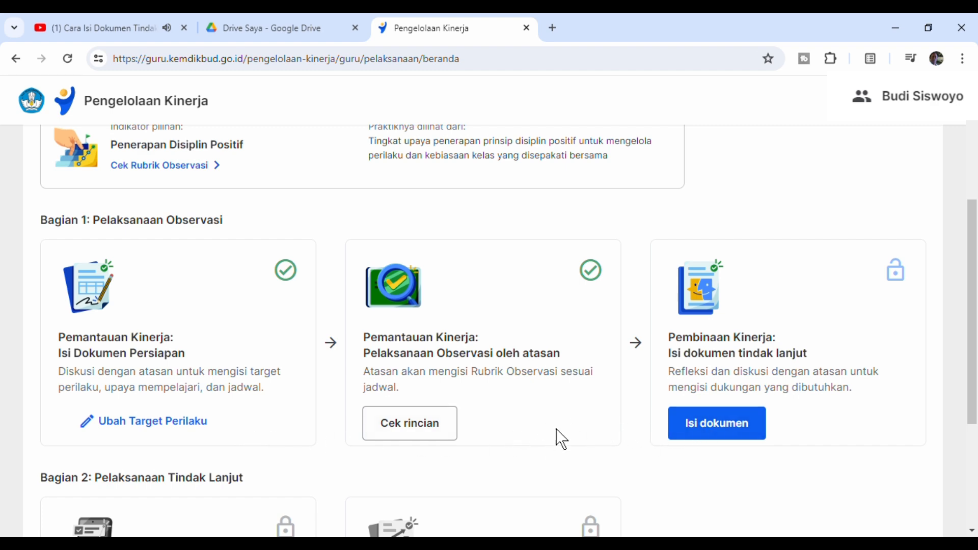
scroll(606, 286, "up", 1)
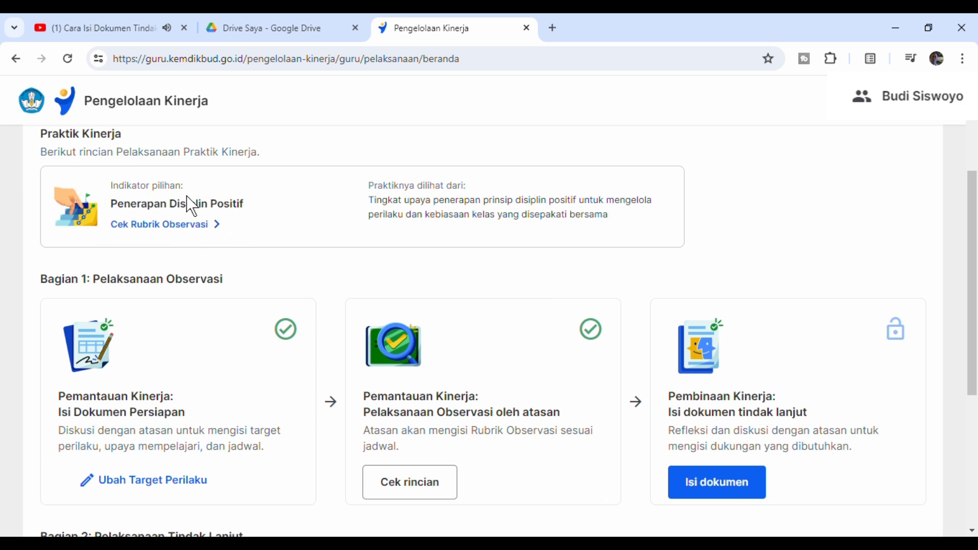
left_click_drag(975, 232, 975, 217)
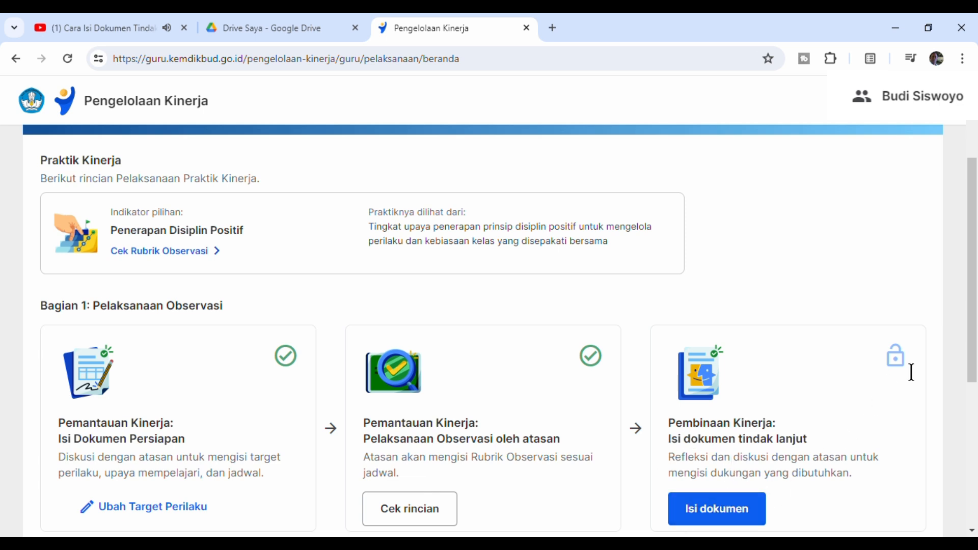
mouse_move(974, 308)
left_mouse_down()
mouse_move(976, 326)
mouse_move(974, 312)
left_mouse_up()
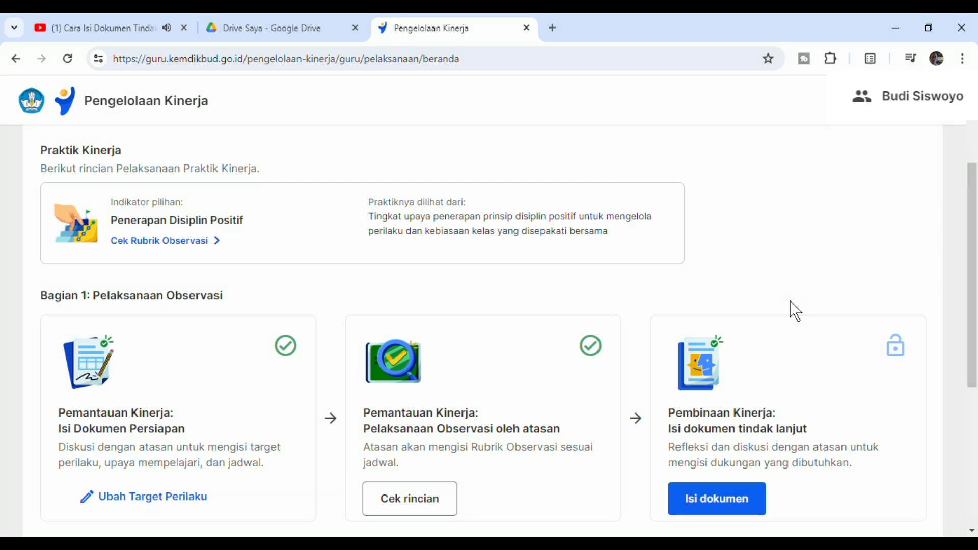
left_click_drag(977, 275, 971, 298)
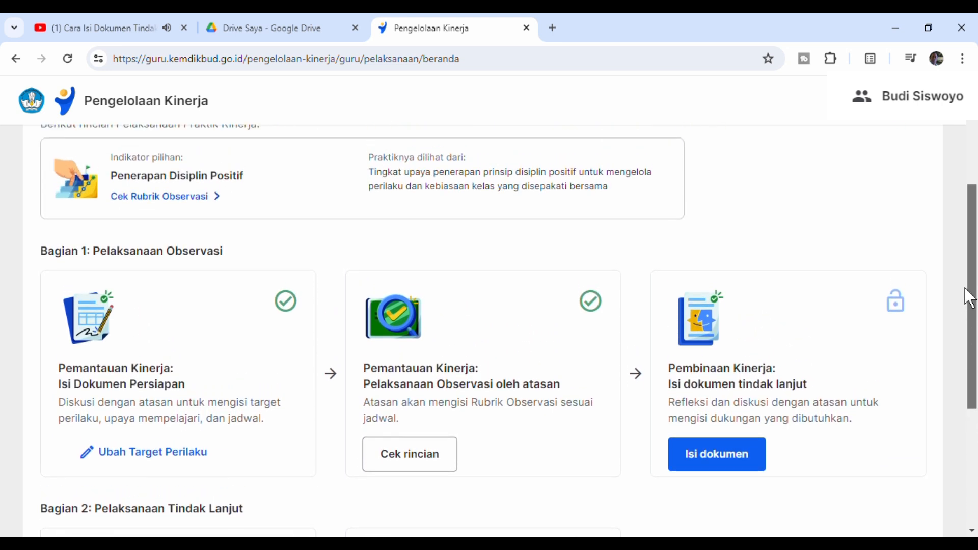
left_click(732, 470)
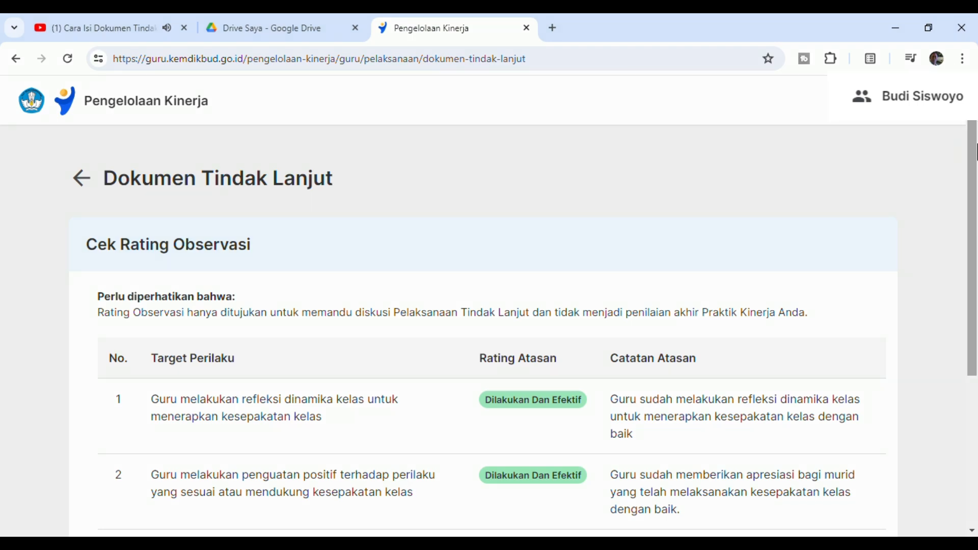
- Examine the Cek Rating Observasi table with each target behaviour's supervisor rating and notes, plus the Rekomendasi Atasan
left_click_drag(976, 152, 976, 190)
left_click_drag(976, 193, 976, 238)
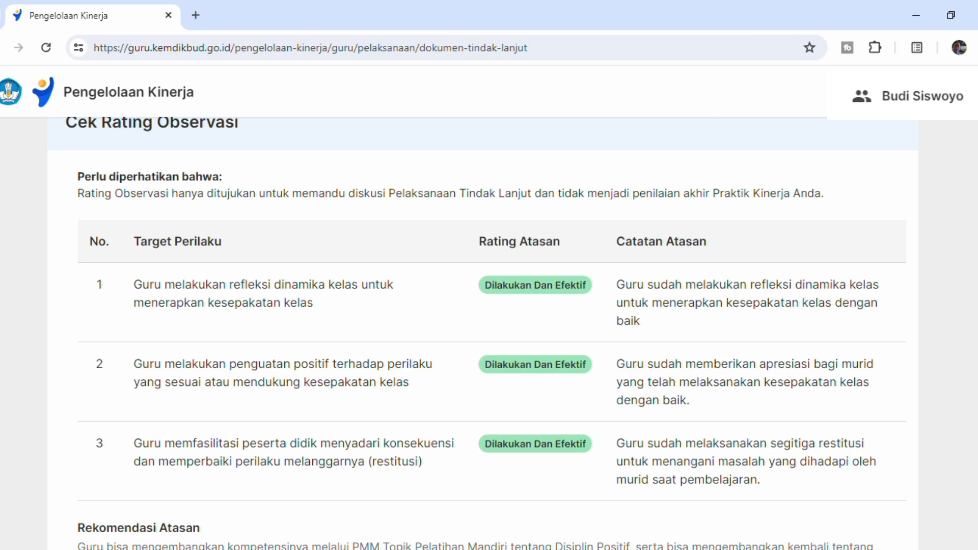
scroll(483, 333, "up", 1)
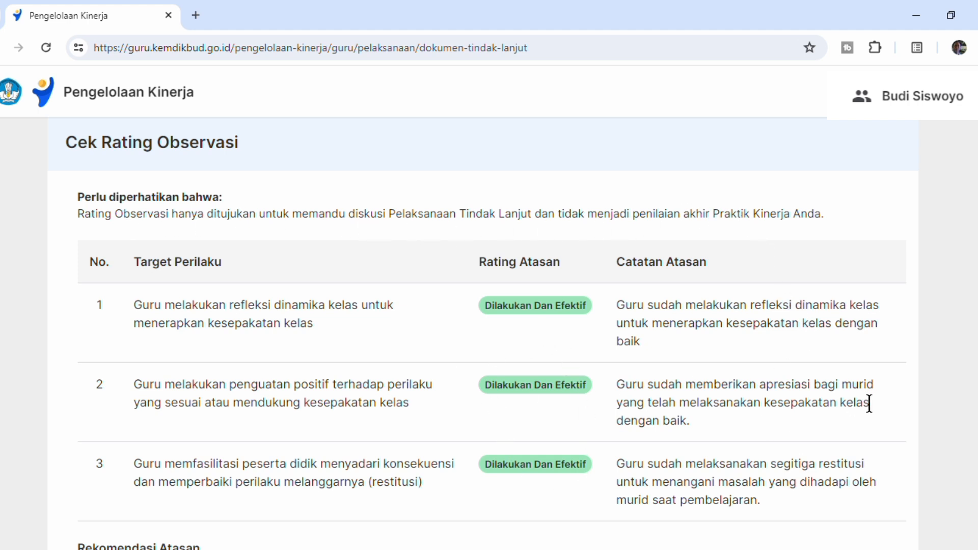
scroll(483, 333, "down", 1)
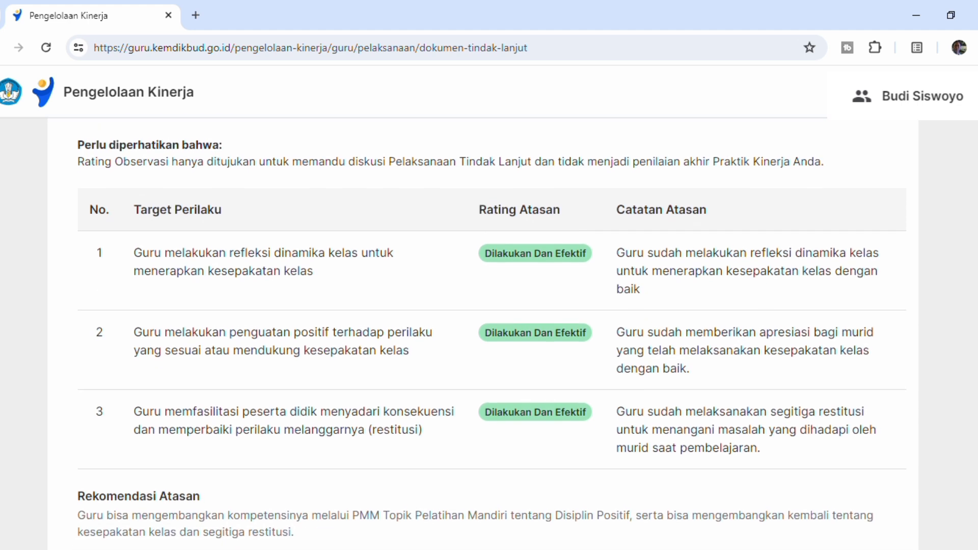
scroll(483, 333, "up", 1)
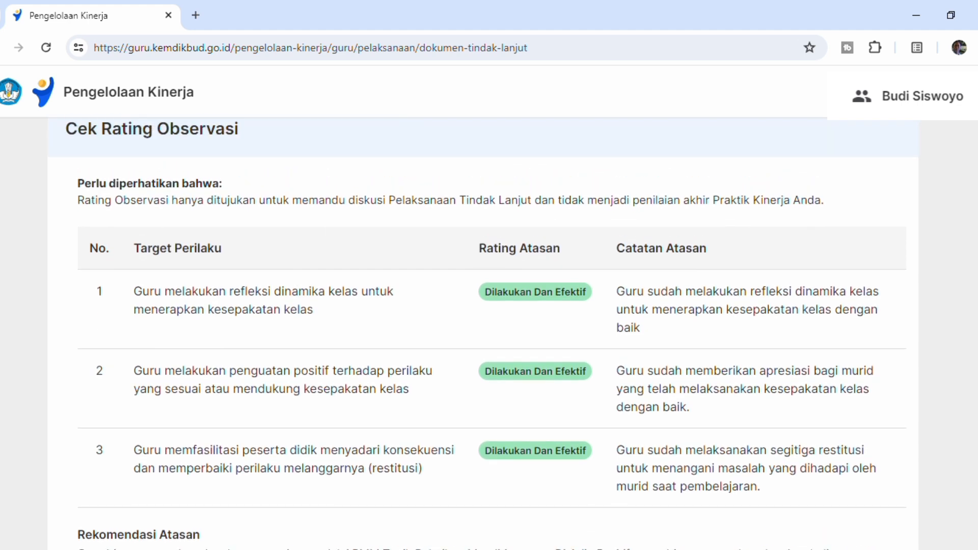
scroll(483, 333, "down", 1)
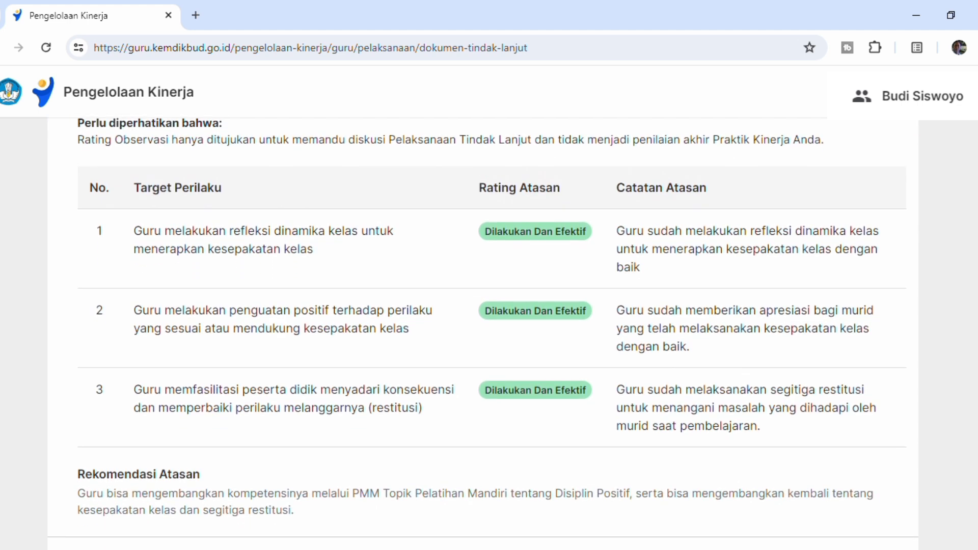
scroll(483, 333, "down", 1)
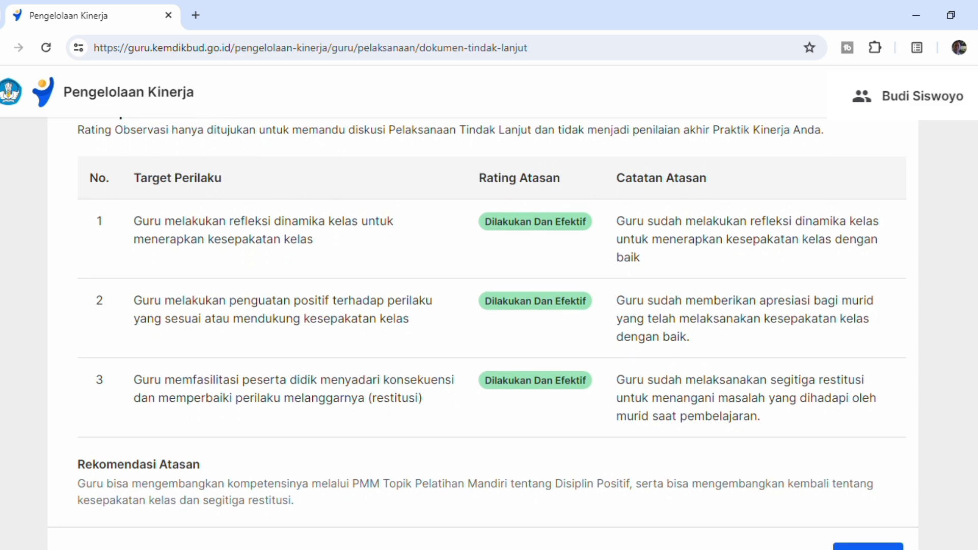
scroll(482, 333, "down", 1)
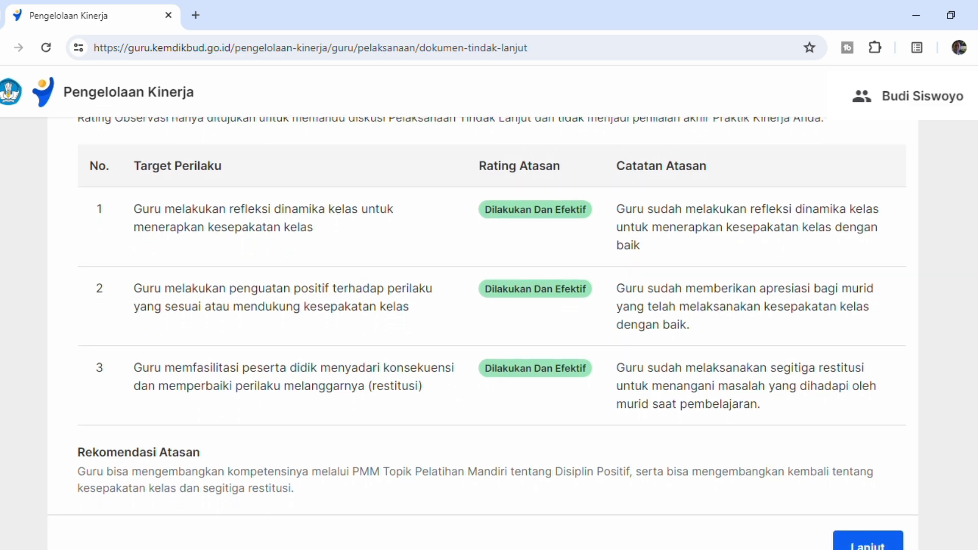
scroll(483, 333, "up", 1)
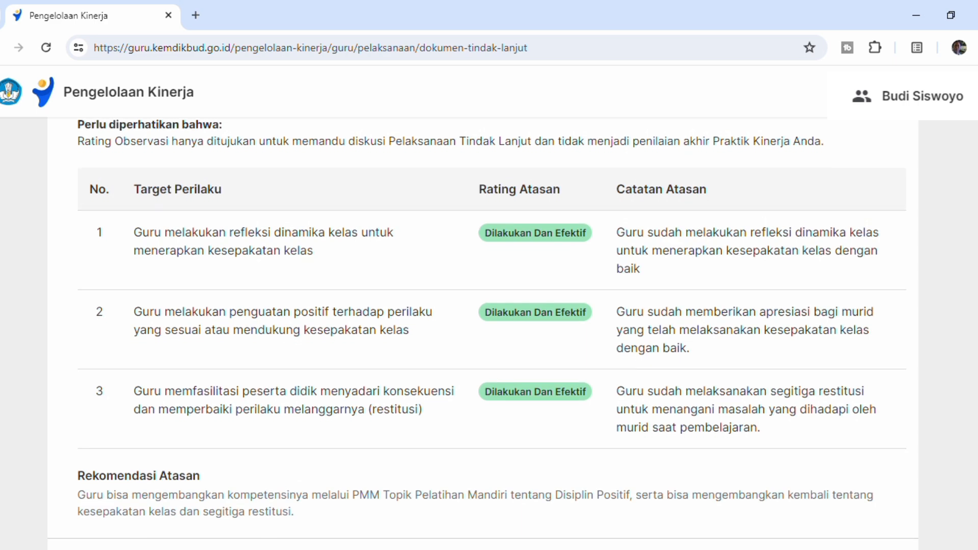
scroll(483, 333, "up", 1)
scroll(483, 333, "down", 1)
scroll(483, 333, "up", 1)
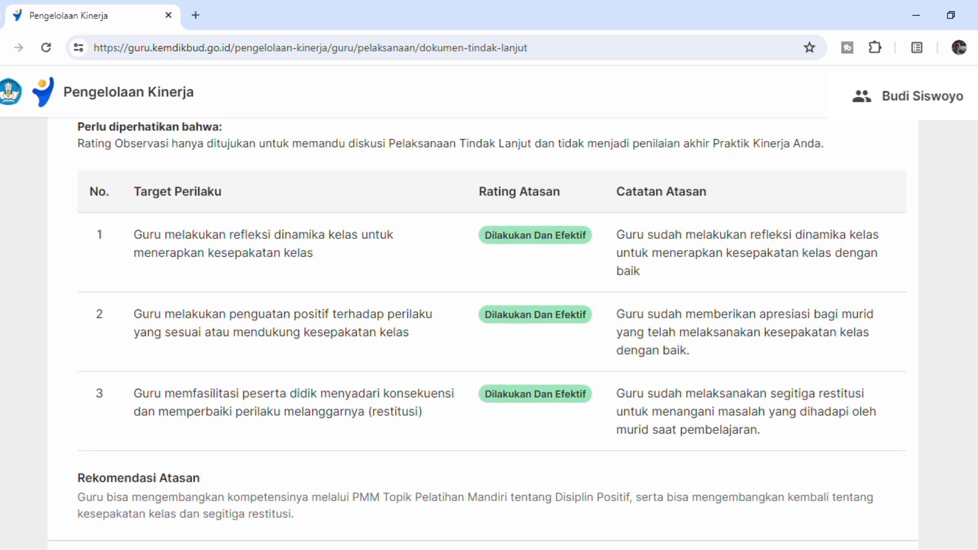
scroll(483, 333, "up", 1)
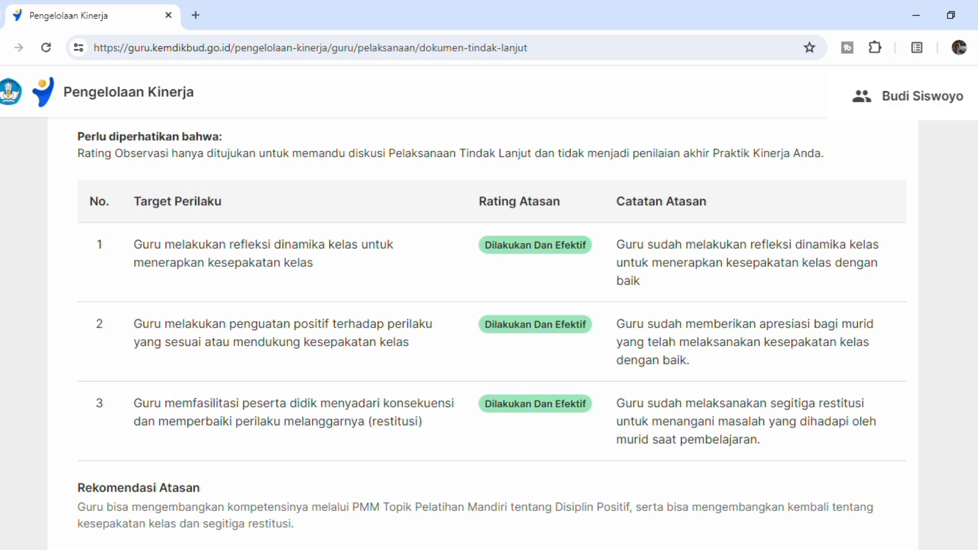
scroll(483, 333, "up", 1)
scroll(483, 333, "down", 1)
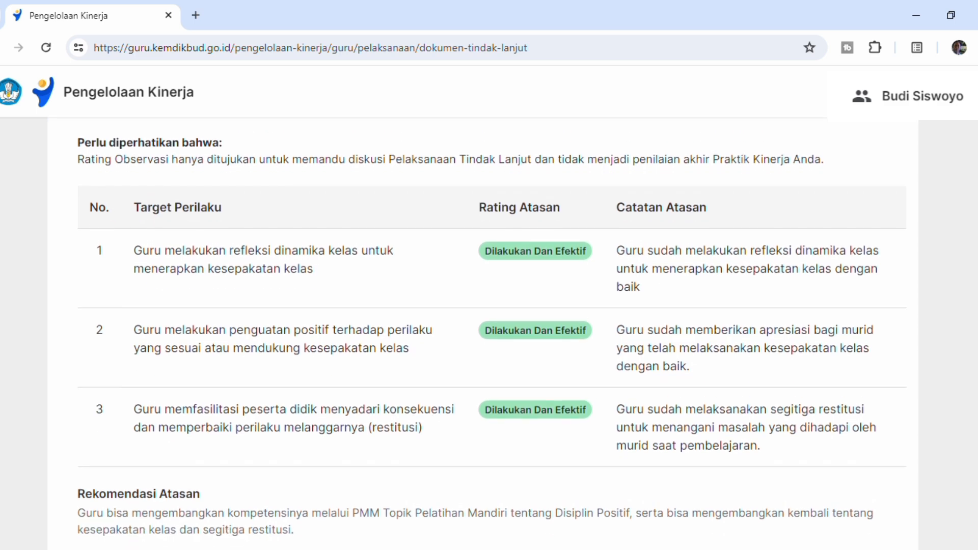
scroll(483, 333, "down", 1)
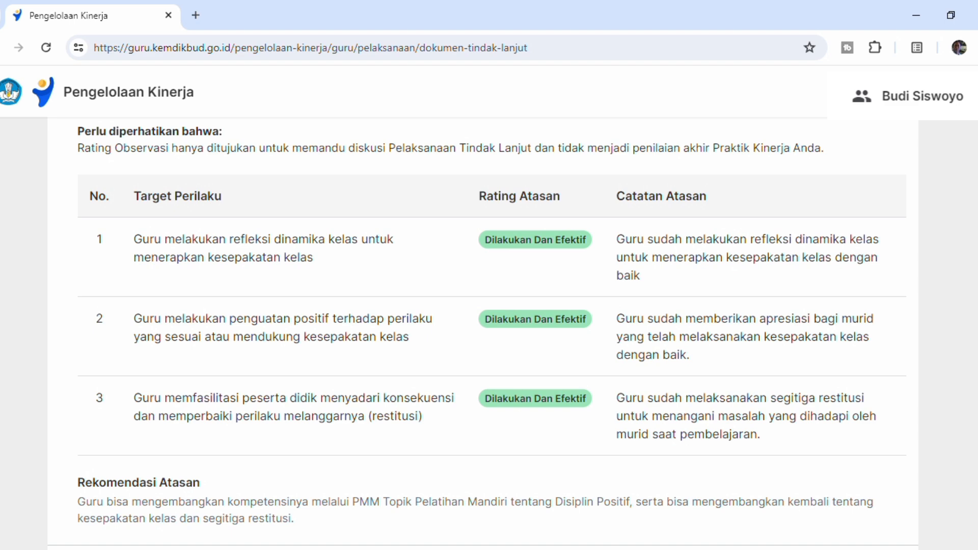
- Finish reviewing the Cek Rating Observasi table and continue to the Formulir Diskusi Tindak Lanjut
scroll(483, 333, "up", 2)
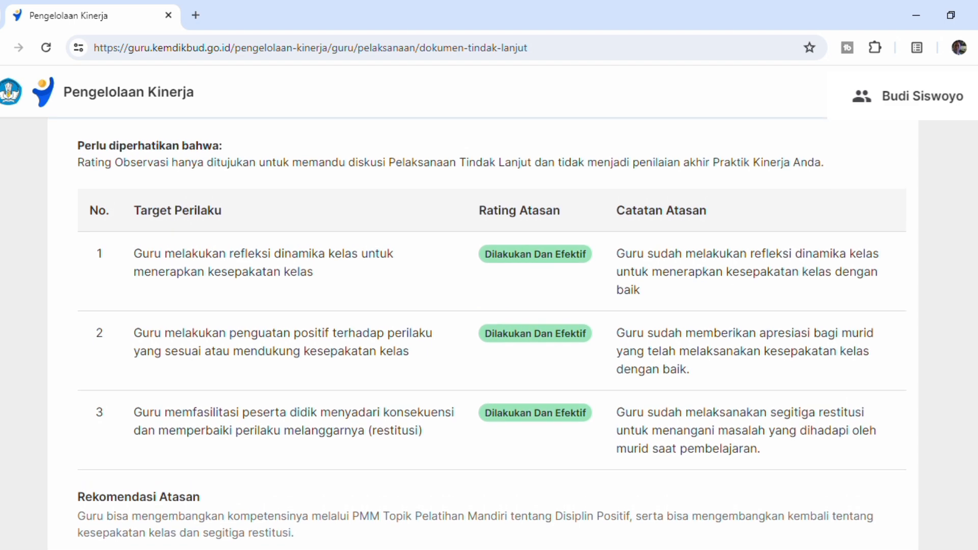
scroll(482, 333, "up", 1)
scroll(483, 333, "up", 2)
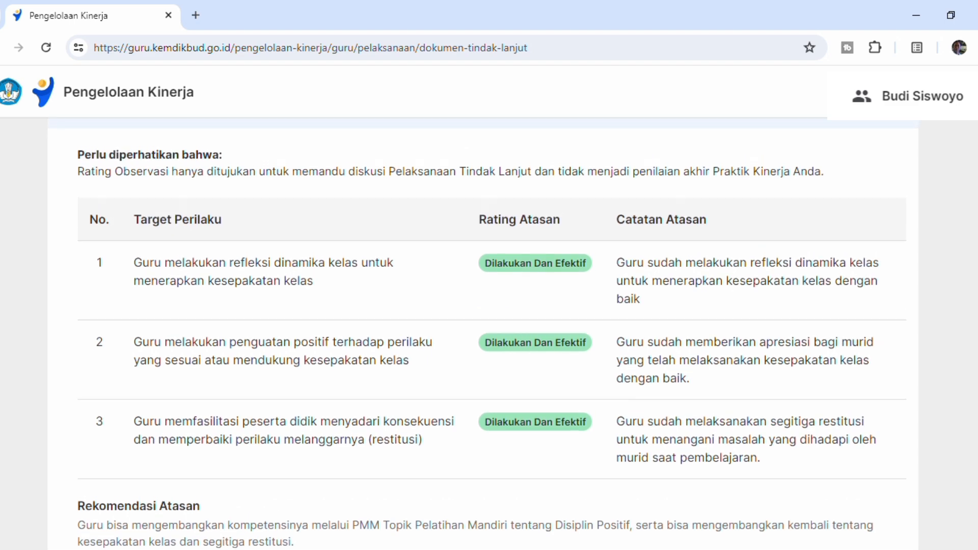
scroll(483, 333, "down", 2)
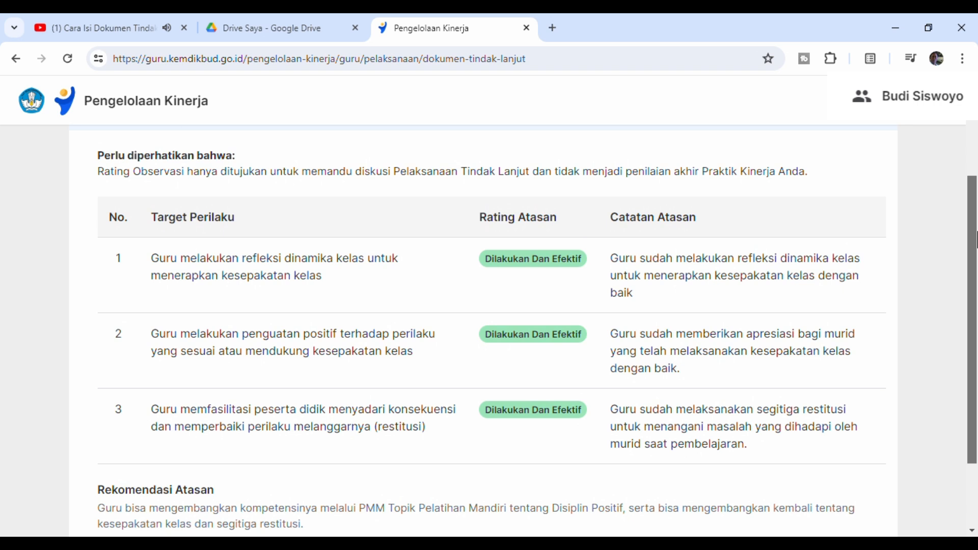
left_click_drag(977, 232, 977, 234)
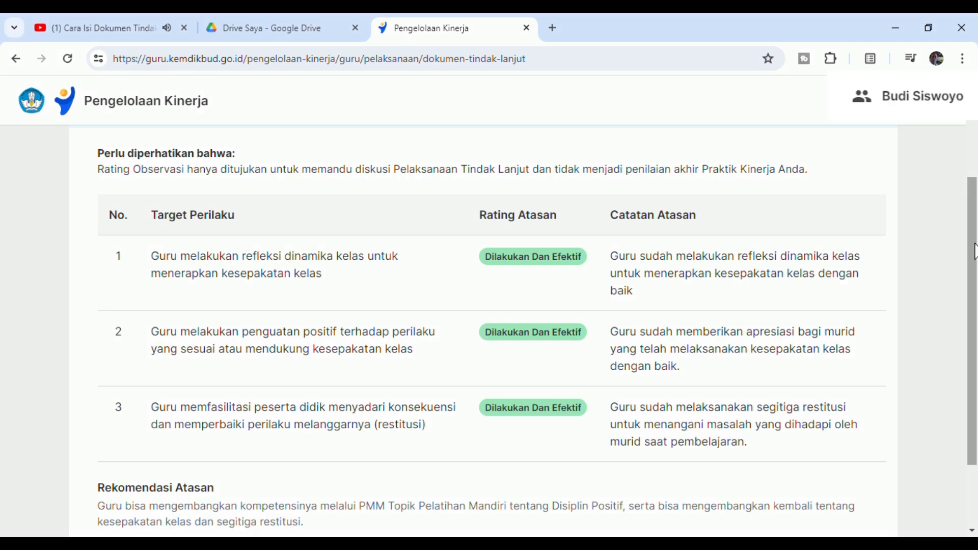
left_click_drag(975, 243, 976, 315)
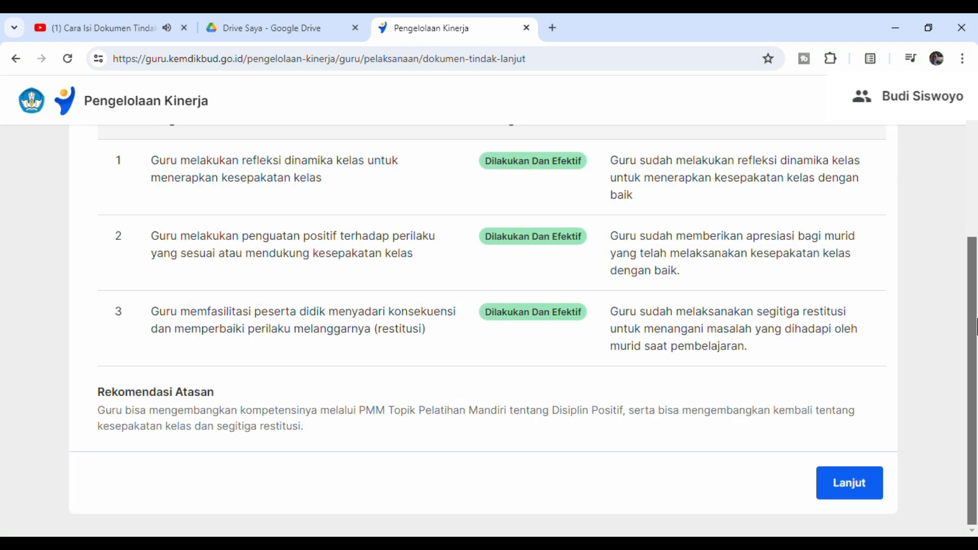
left_click(863, 487)
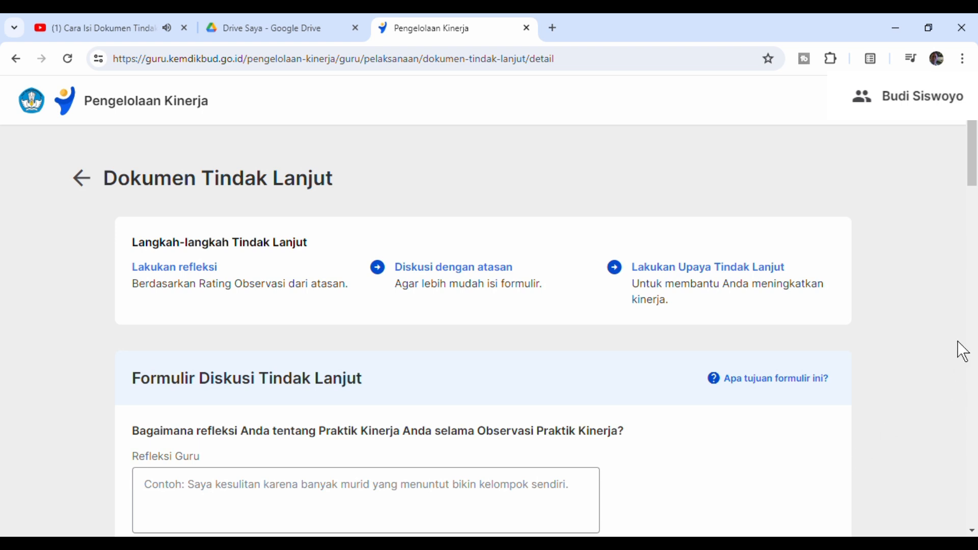
- Review the Langkah-langkah Tindak Lanjut and read the stated purpose of the Formulir Diskusi Tindak Lanjut, closing the explanation
left_click_drag(975, 153, 976, 180)
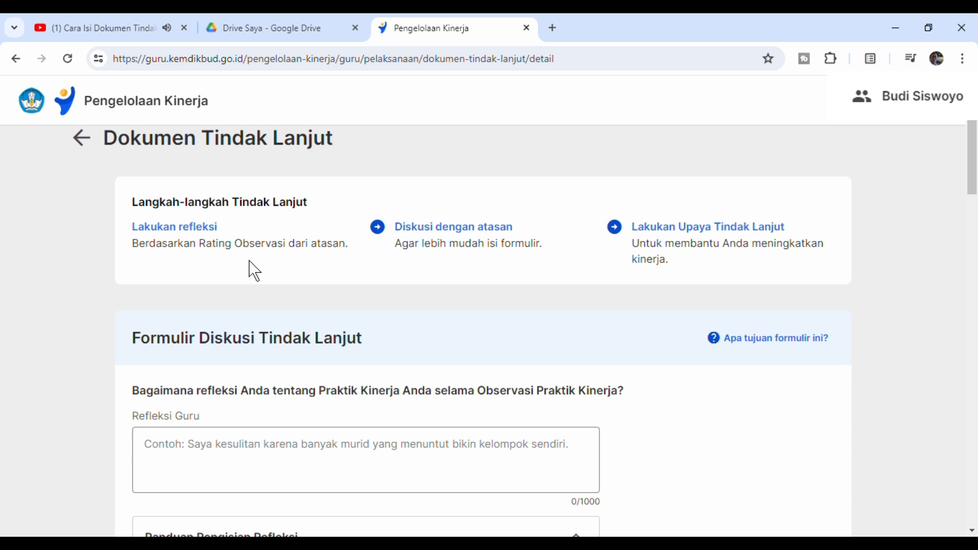
scroll(655, 239, "down", 2)
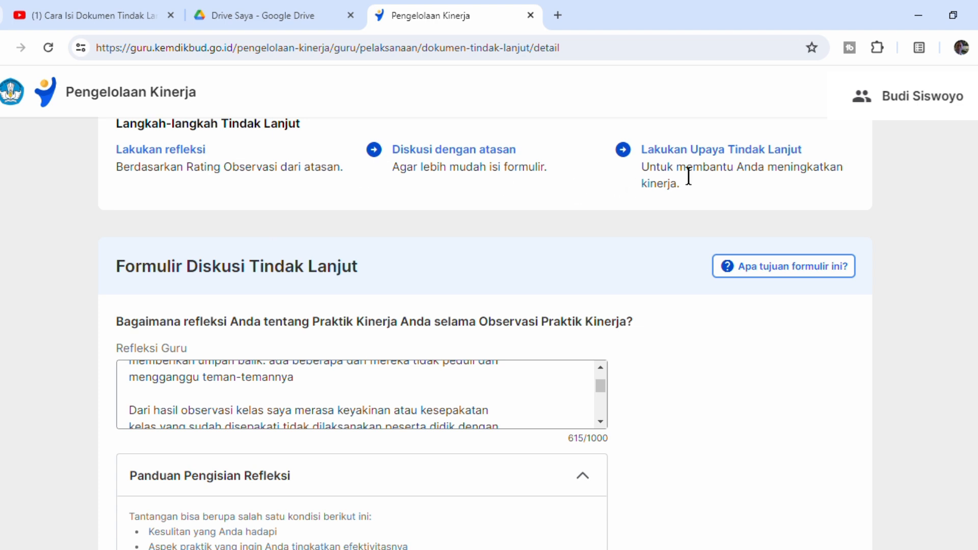
scroll(787, 285, "up", 1)
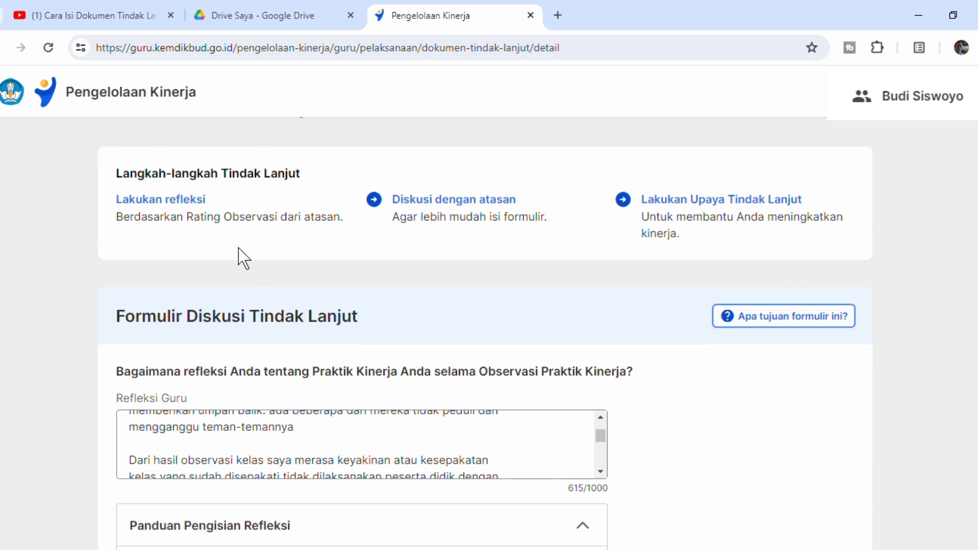
left_click(764, 324)
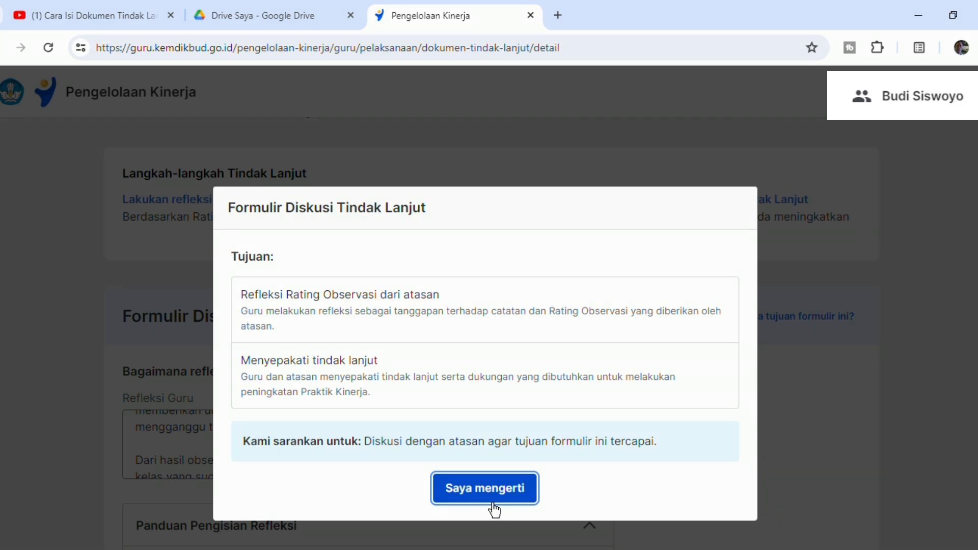
left_click(494, 507)
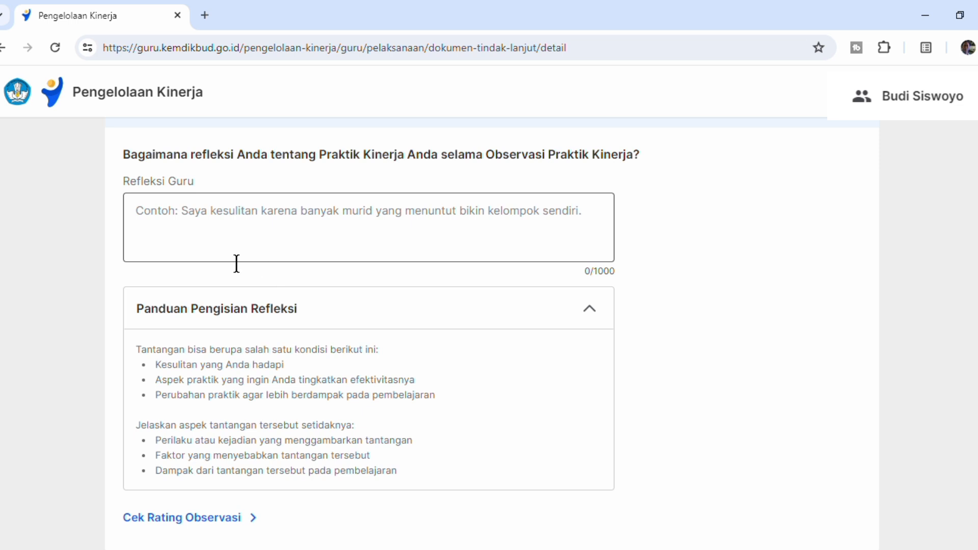
- Examine the Panduan Pengisian Refleksi below the Refleksi Guru field, covering the types of challenges and the aspects to explain
left_click(144, 235)
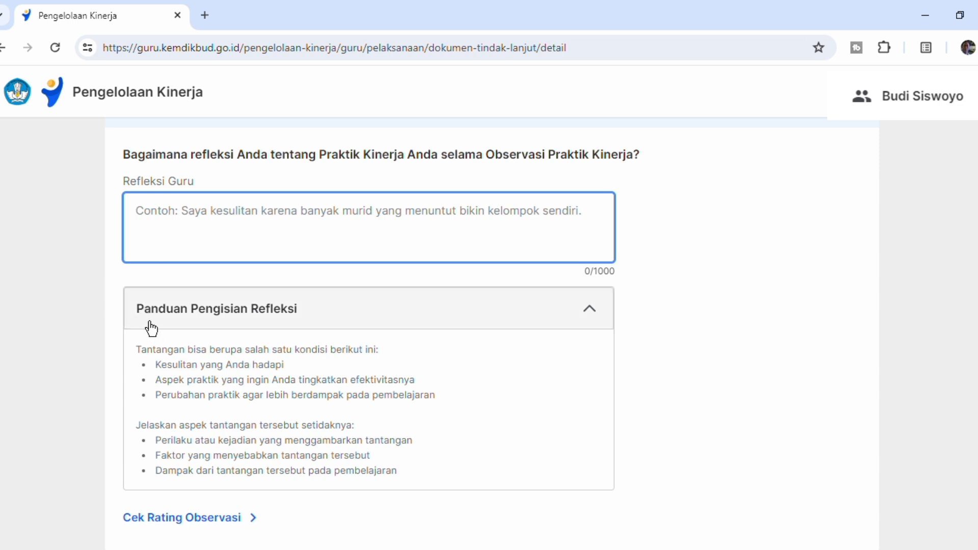
left_click_drag(149, 321, 243, 331)
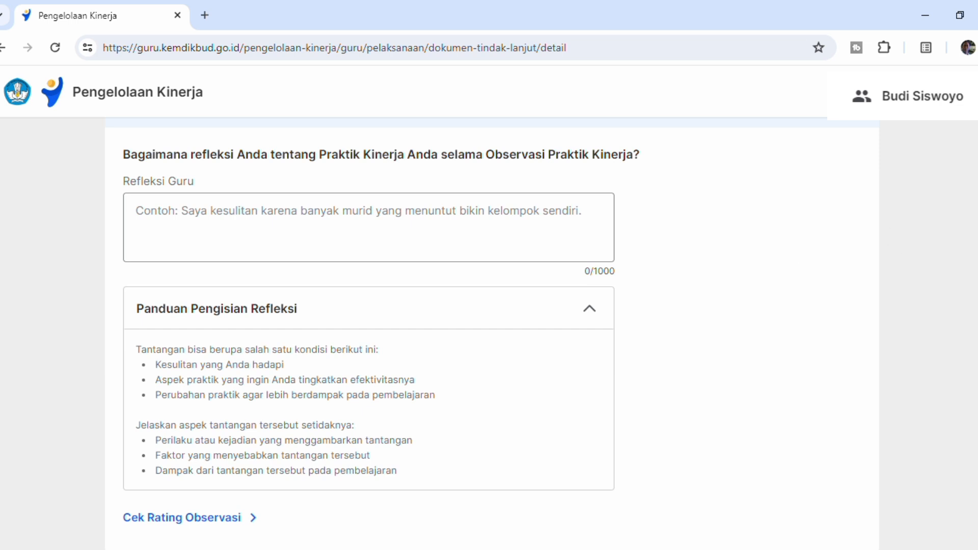
scroll(672, 239, "down", 3)
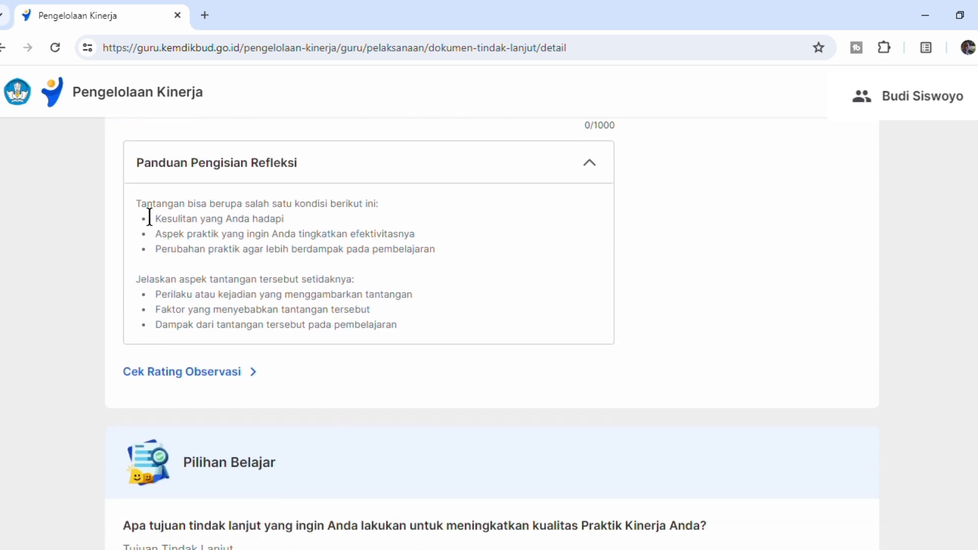
left_click_drag(149, 217, 210, 220)
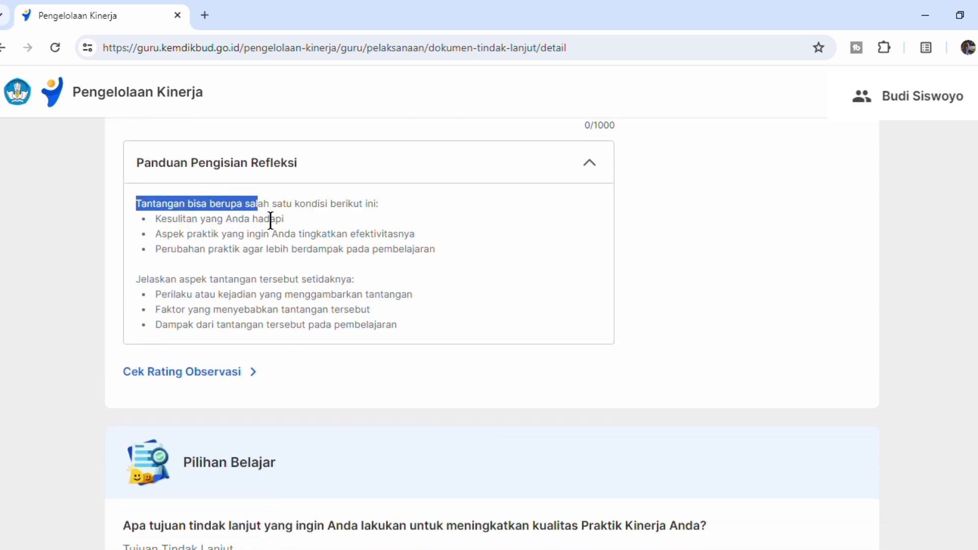
left_click_drag(271, 221, 446, 253)
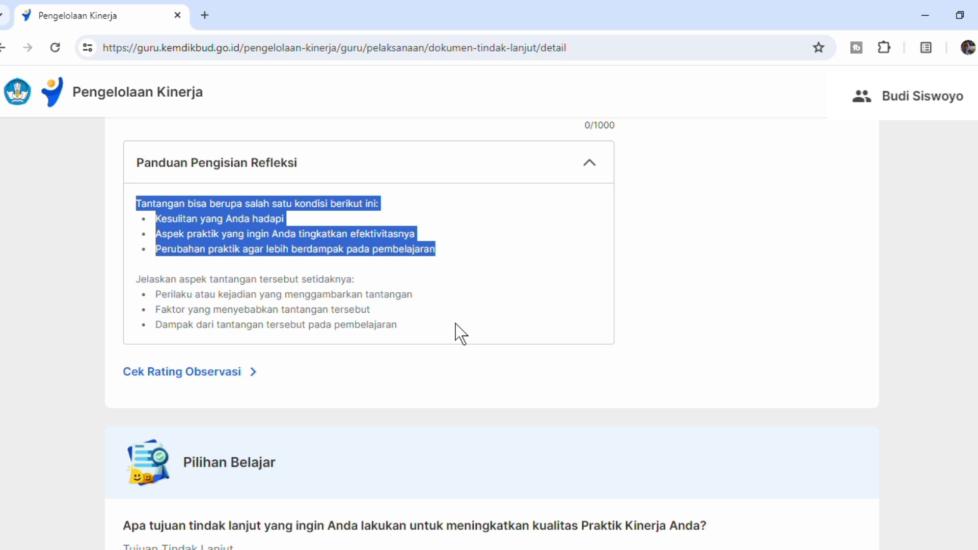
left_click(417, 286)
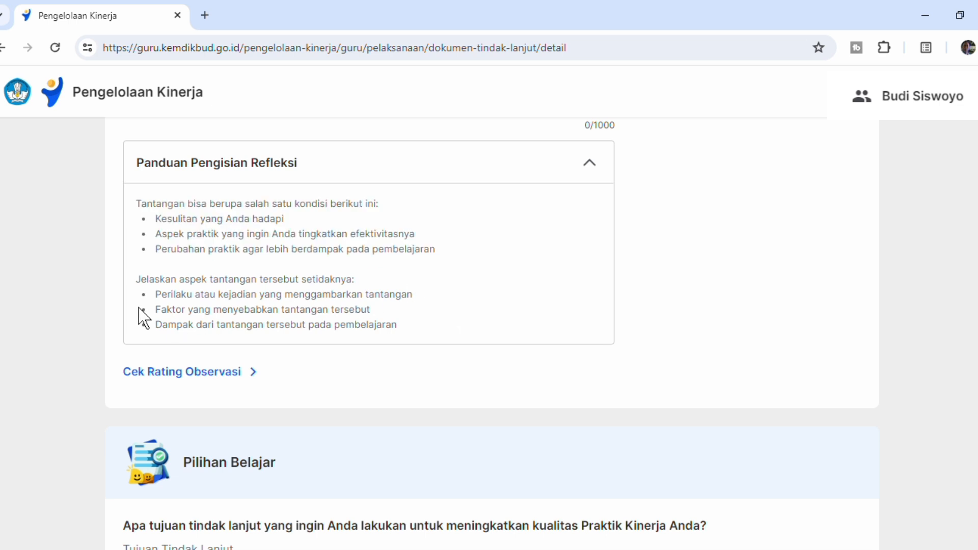
left_click_drag(137, 282, 436, 330)
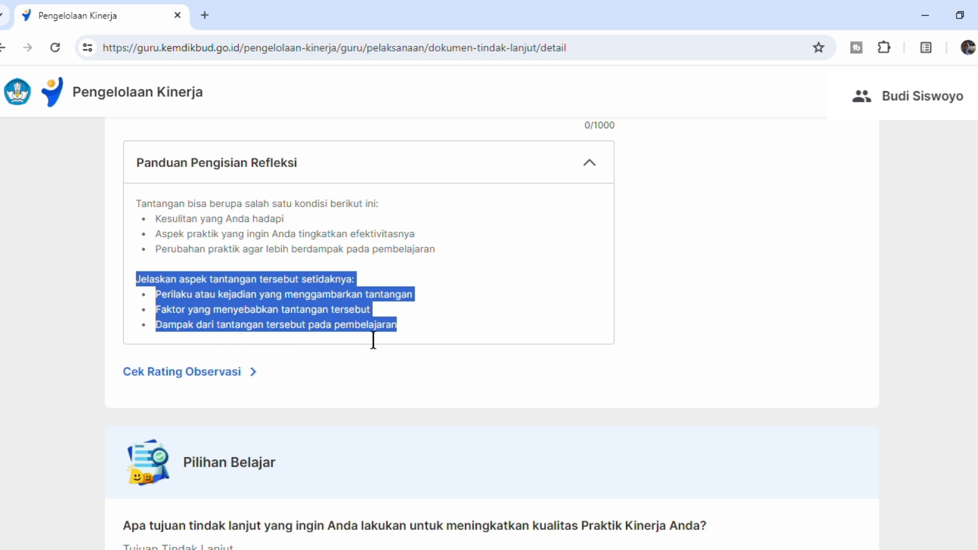
left_click(515, 303)
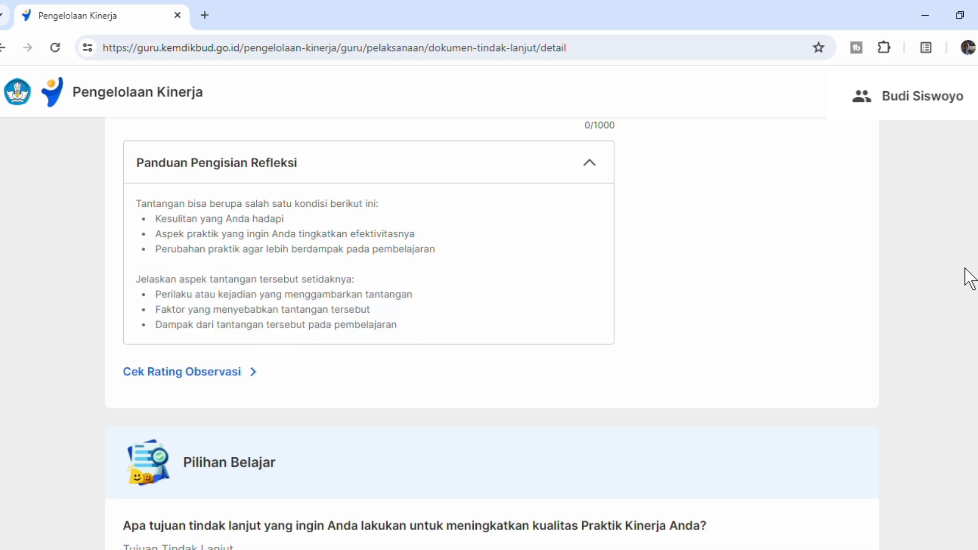
scroll(772, 232, "up", 3)
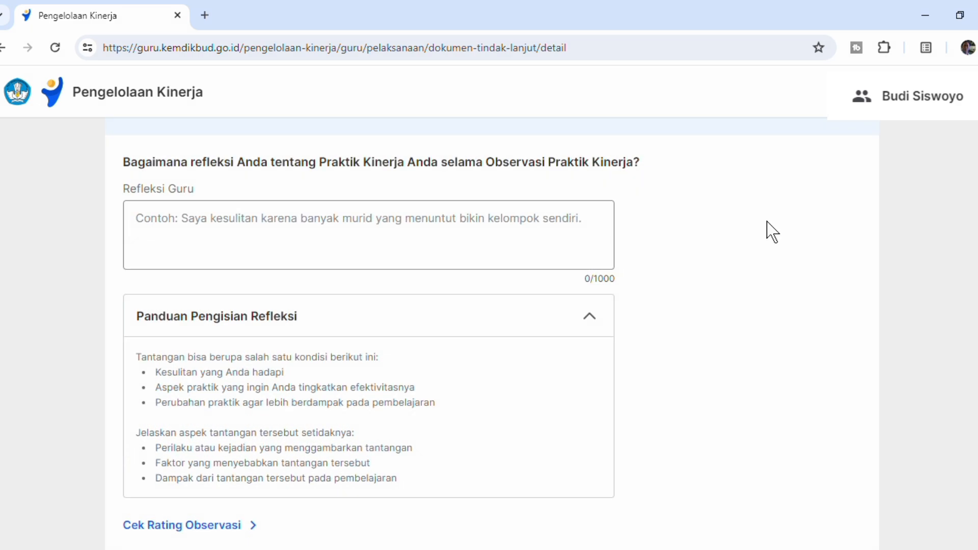
left_click(153, 232)
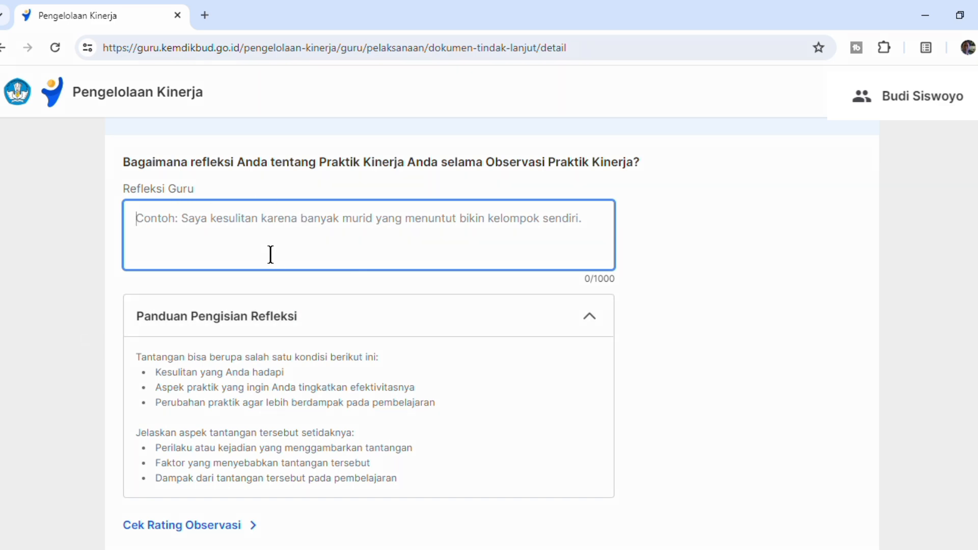
scroll(973, 234, "up", 5)
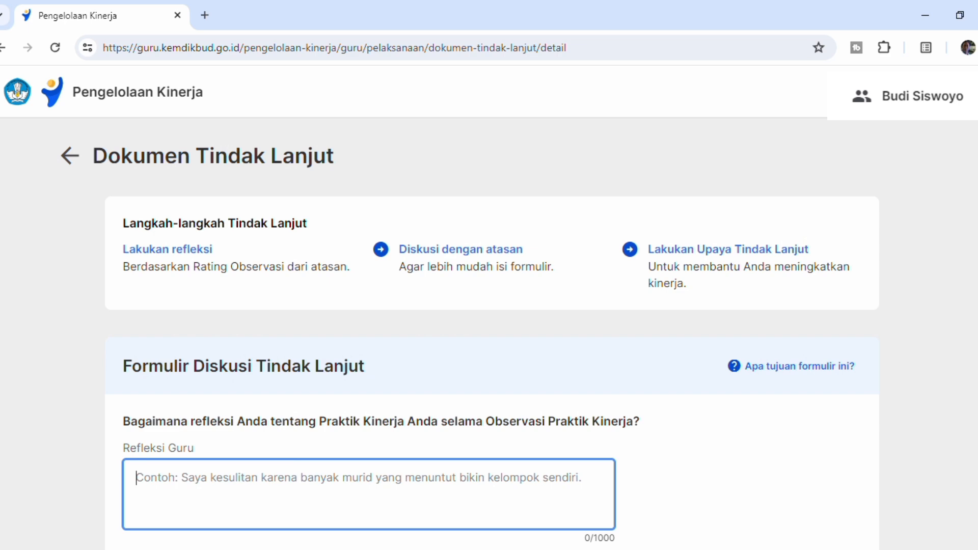
scroll(489, 331, "down", 1)
scroll(489, 331, "down", 1)
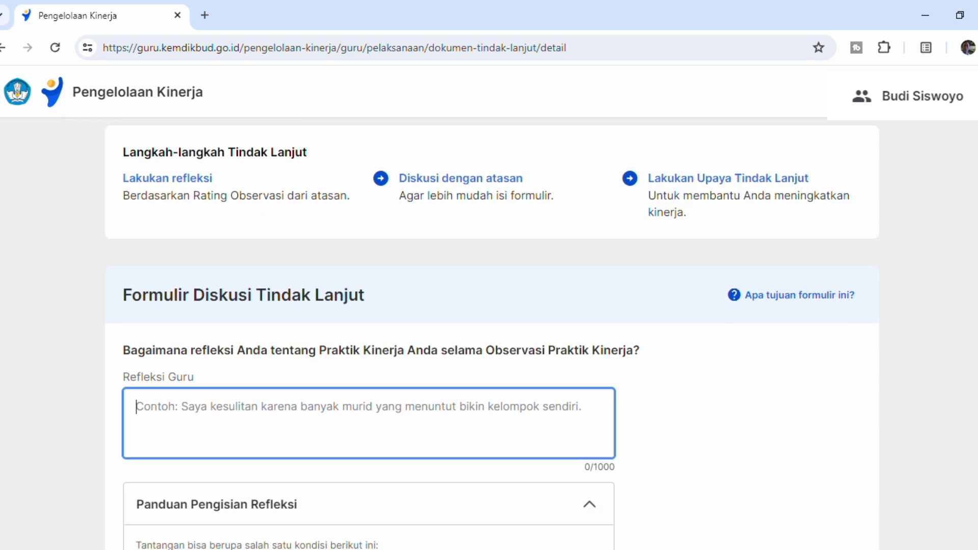
scroll(489, 331, "up", 1)
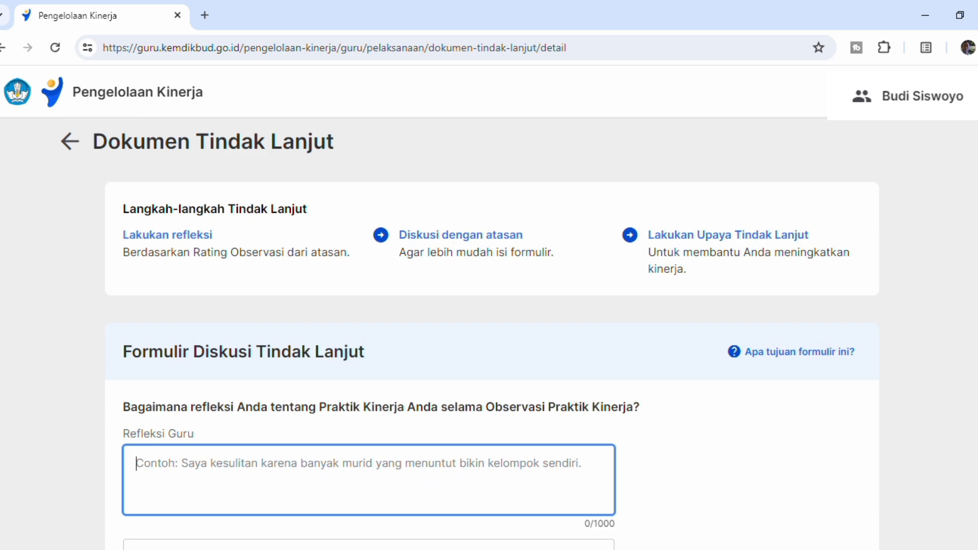
scroll(489, 331, "down", 1)
scroll(489, 331, "down", 2)
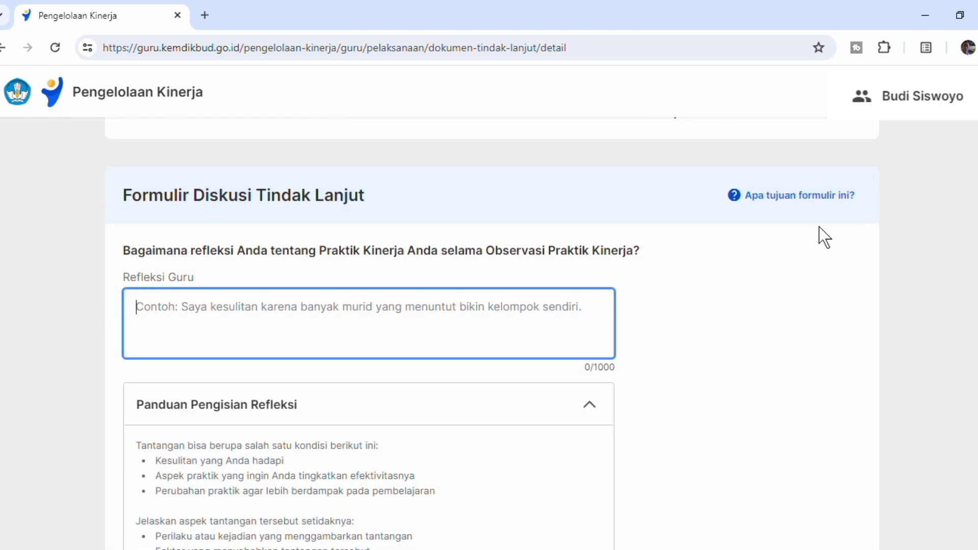
scroll(489, 331, "up", 1)
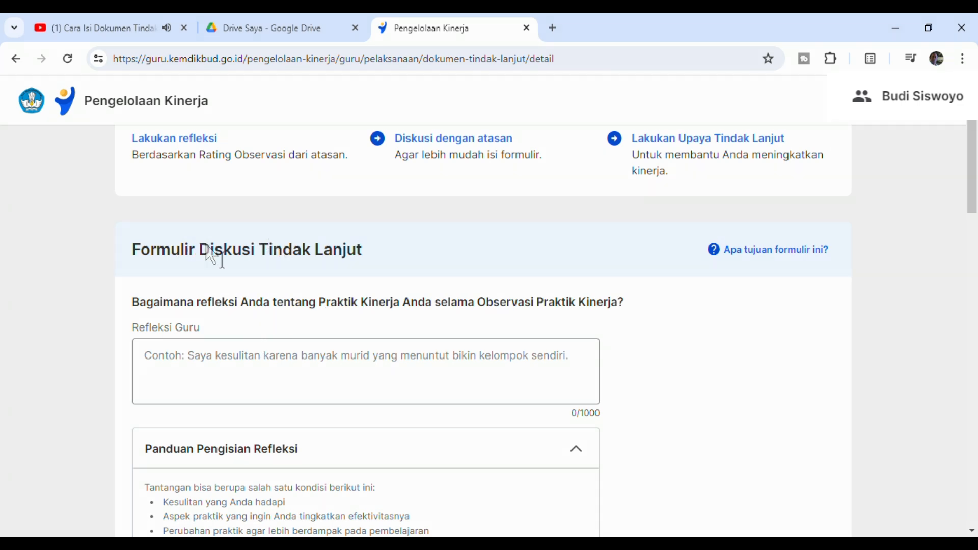
left_click(212, 351)
- Check the open PDF of sample follow-up answers in Google Drive and return to the Refleksi Guru question in Pengelolaan Kinerja
left_click(284, 29)
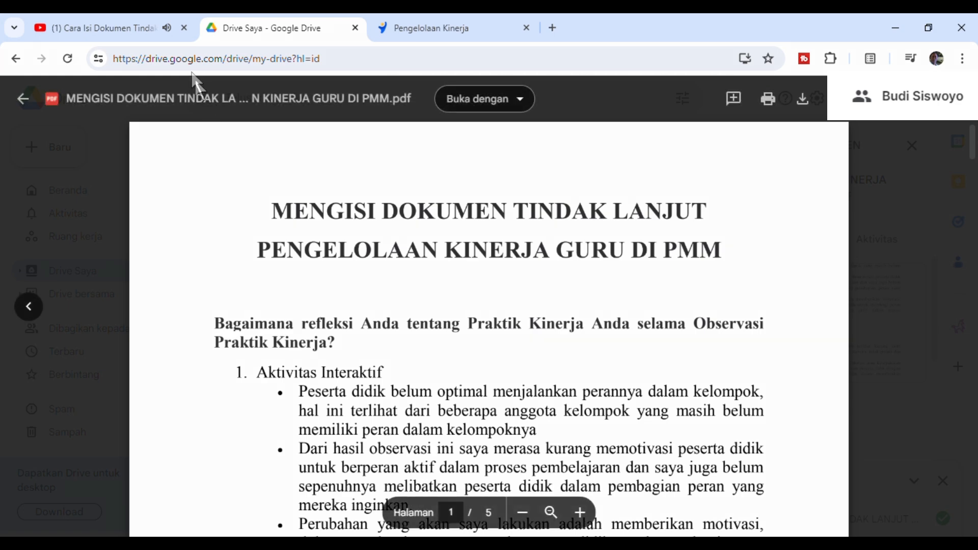
left_click(419, 30)
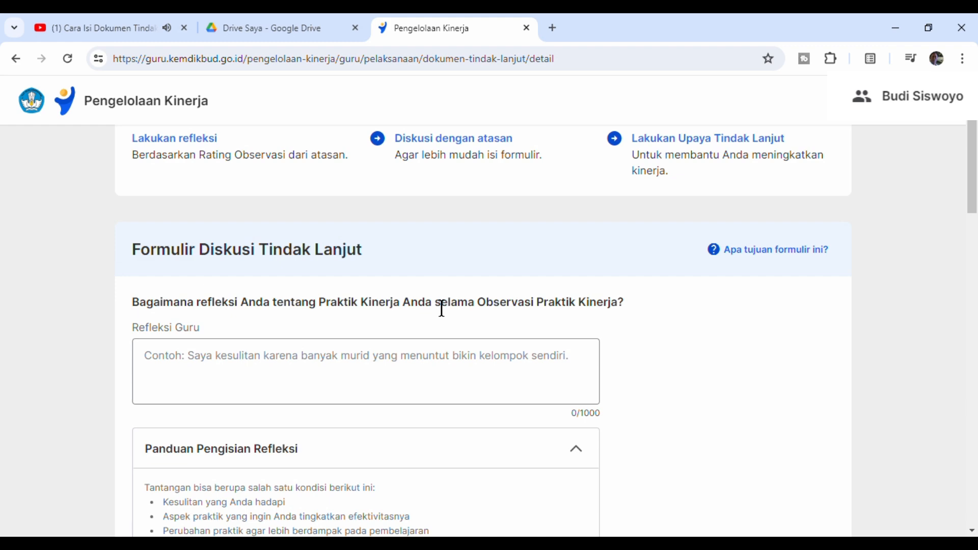
scroll(976, 186, "down", 1)
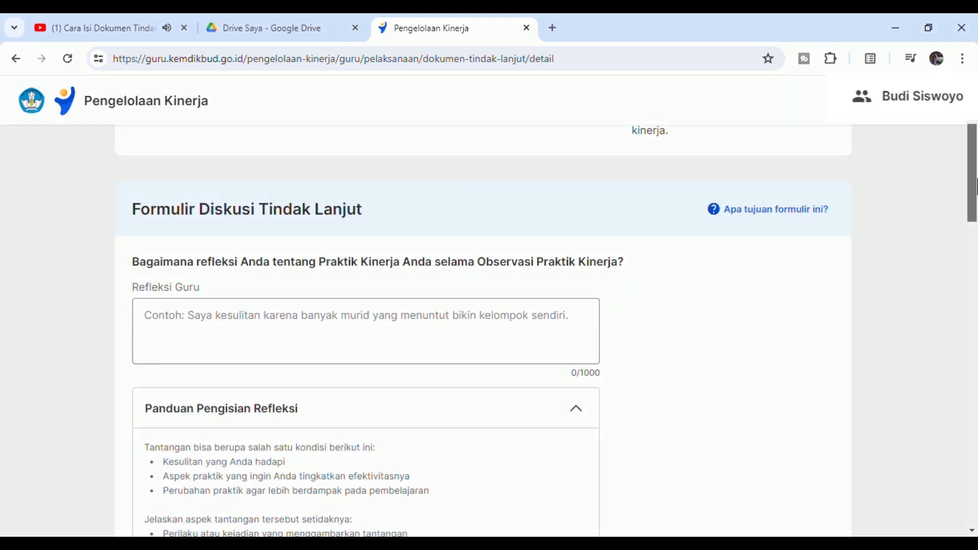
left_click_drag(976, 186, 976, 189)
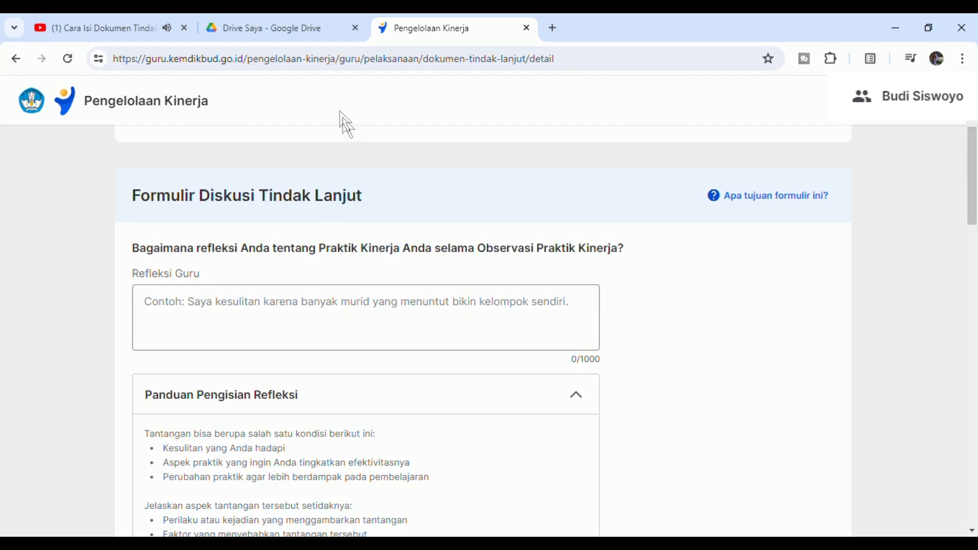
- Switch to Google Drive and look through the sample reflection answers in the MENGISI DOKUMEN TINDAK LANJUT PDF
left_click(315, 32)
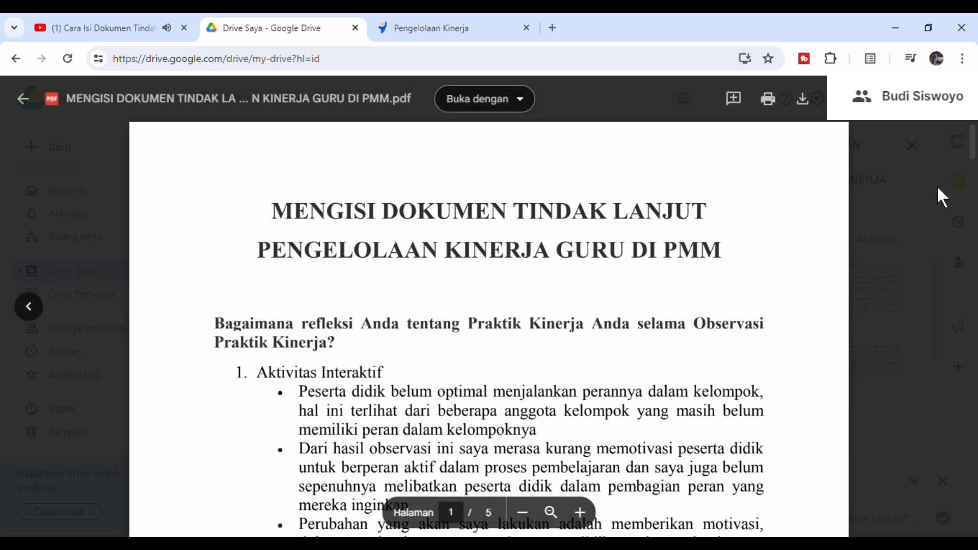
scroll(976, 152, "down", 2)
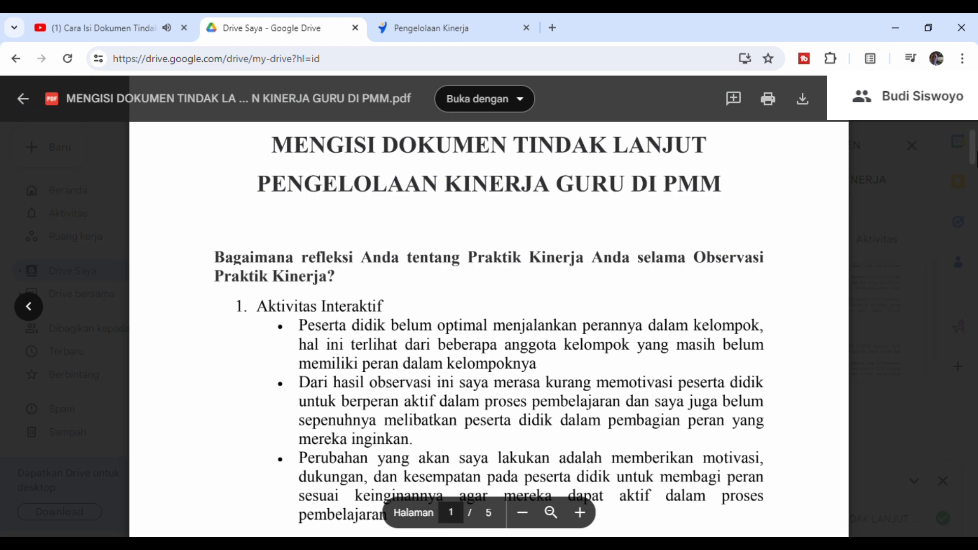
scroll(489, 306, "down", 15)
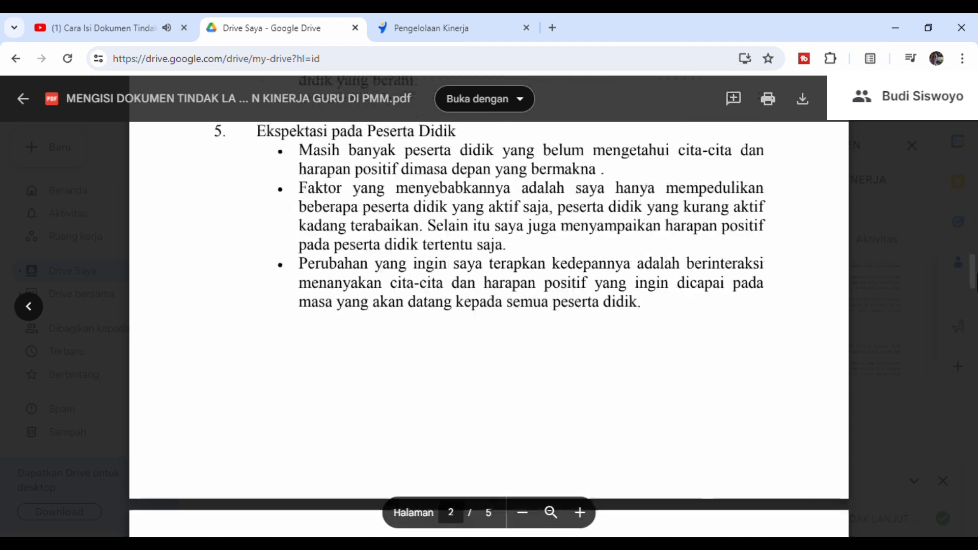
scroll(489, 305, "down", 4)
scroll(489, 306, "up", 5)
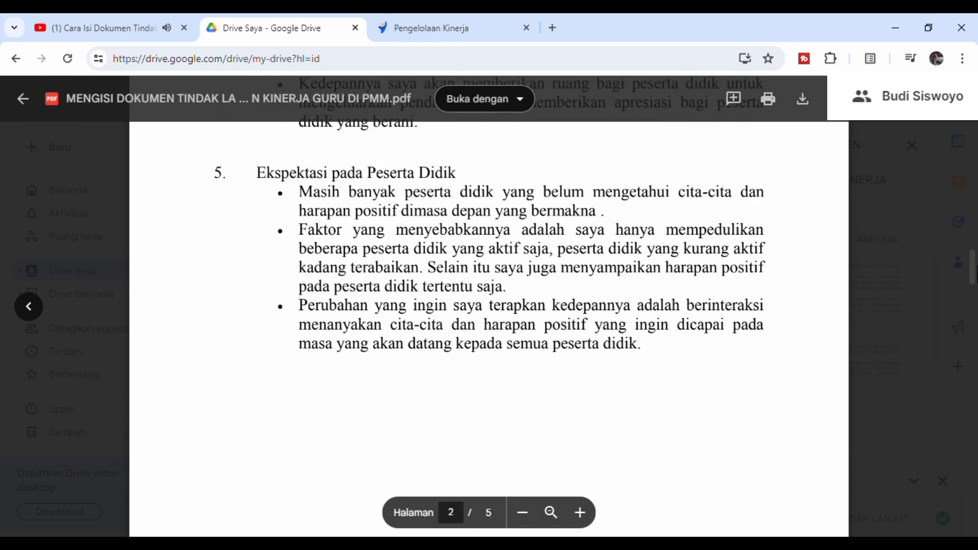
scroll(489, 306, "up", 8)
scroll(489, 306, "up", 20)
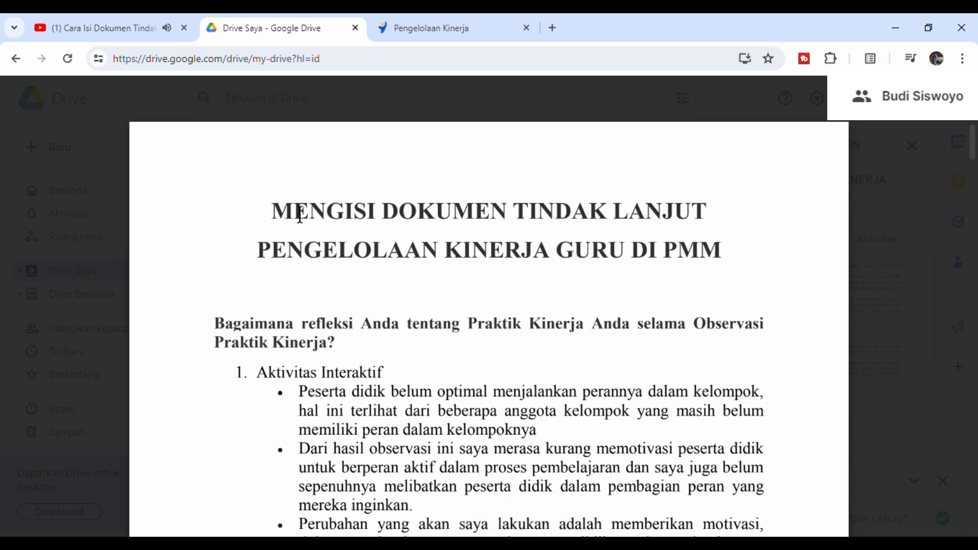
- Look over the sample reflection answers in the PDF from Aktivitas Interaktif to Ekspektasi pada Peserta Didik, returning to the document's beginning
scroll(428, 236, "down", 2)
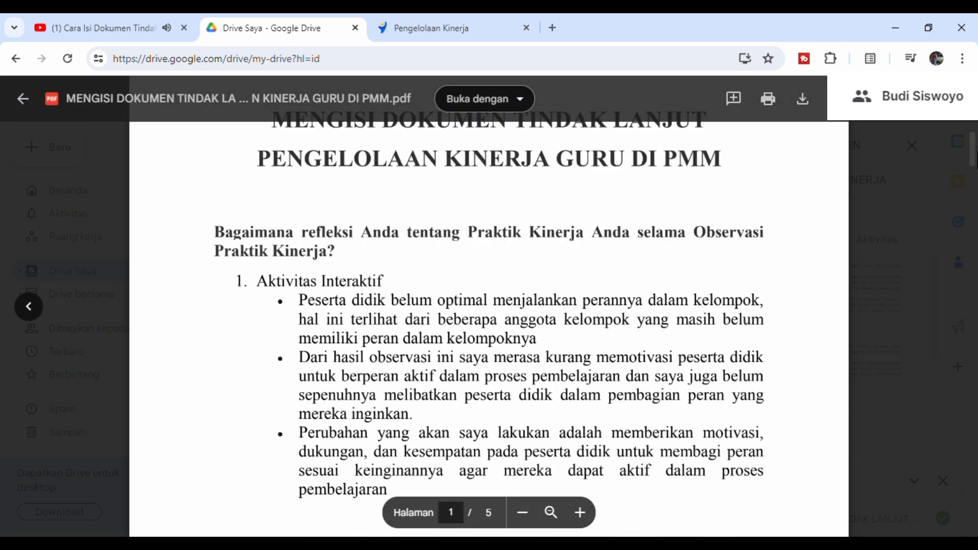
scroll(489, 305, "down", 15)
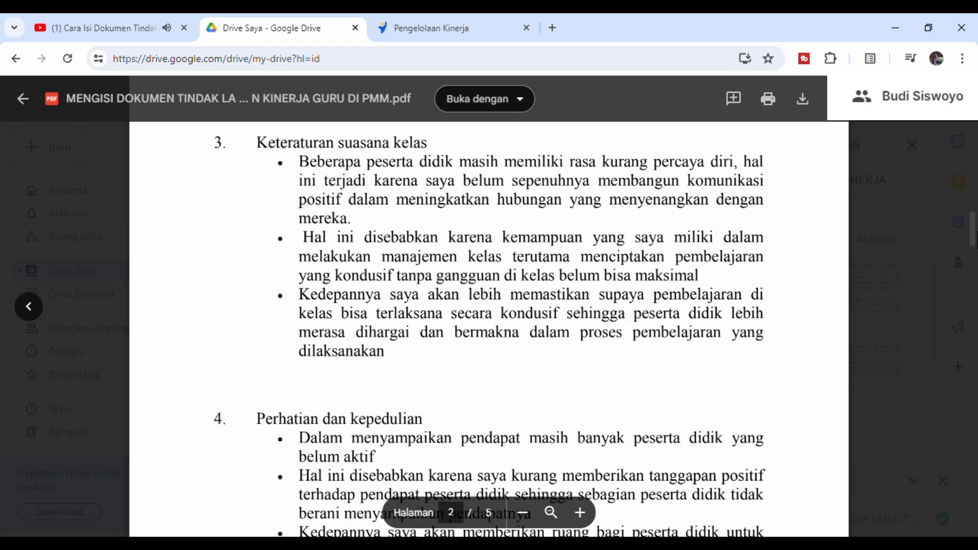
scroll(489, 306, "down", 5)
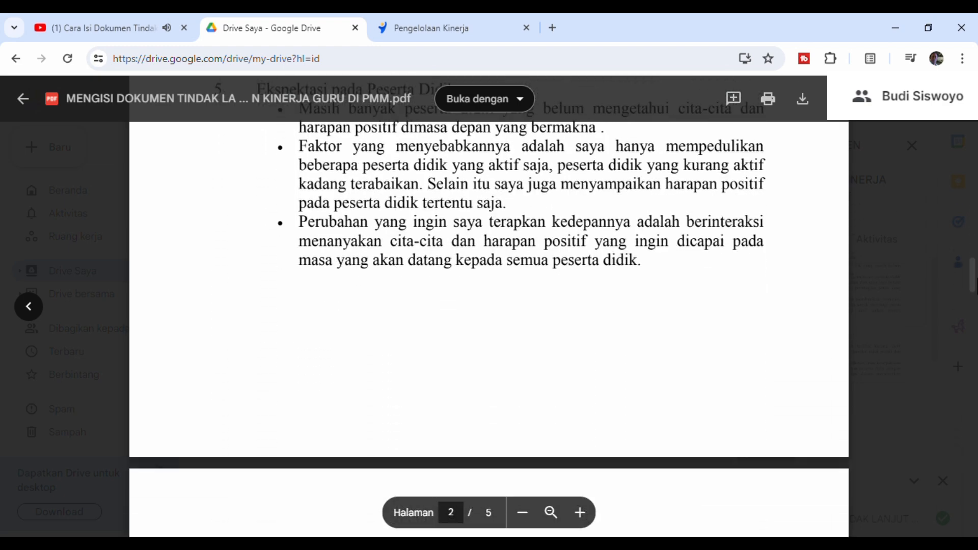
scroll(489, 306, "up", 12)
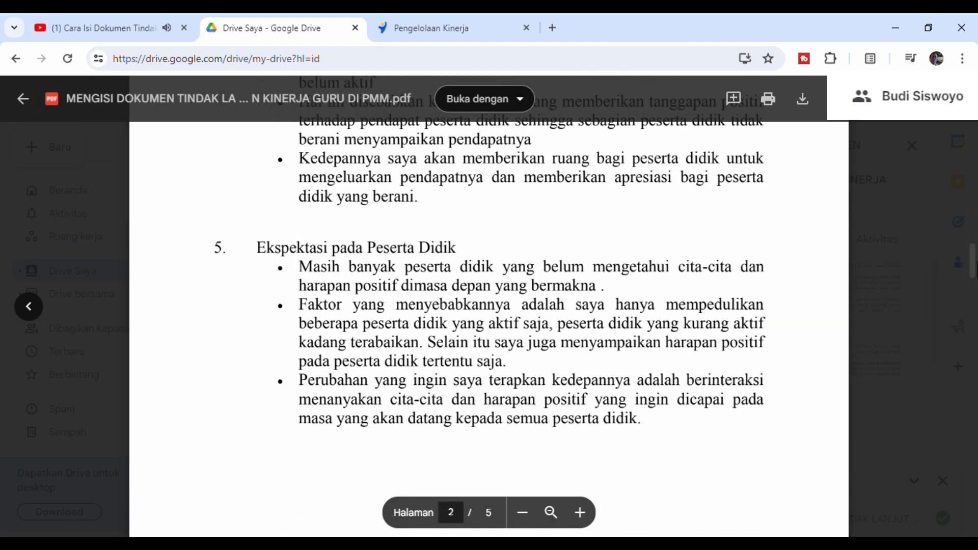
scroll(489, 306, "up", 12)
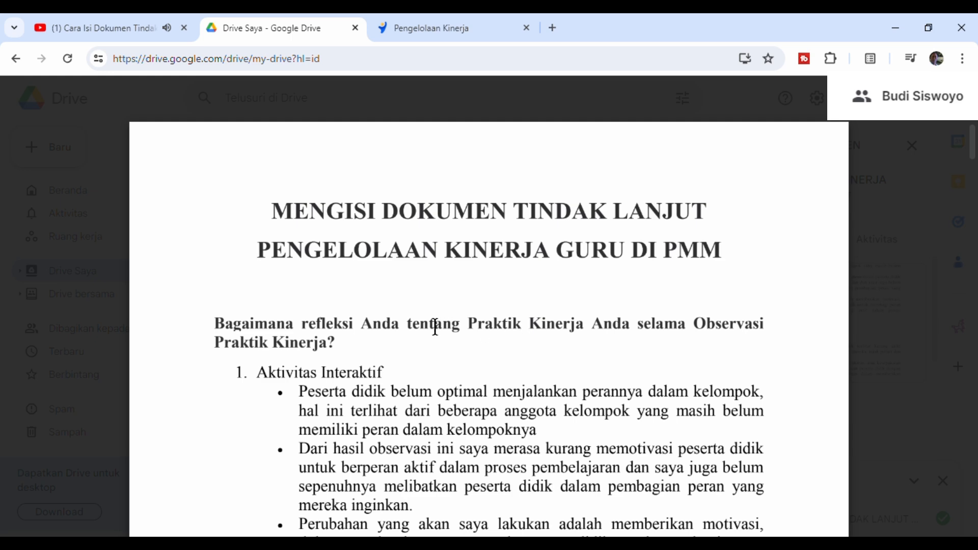
- Find the sample reflection for Penerapan Disiplin Positif, highlight its heading, and return to the document title
scroll(435, 328, "down", 3)
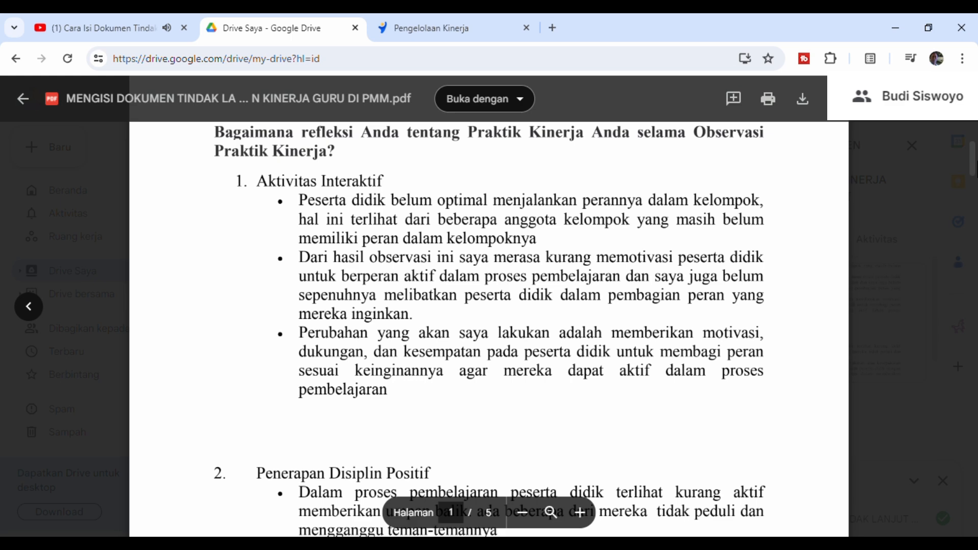
scroll(458, 305, "down", 3)
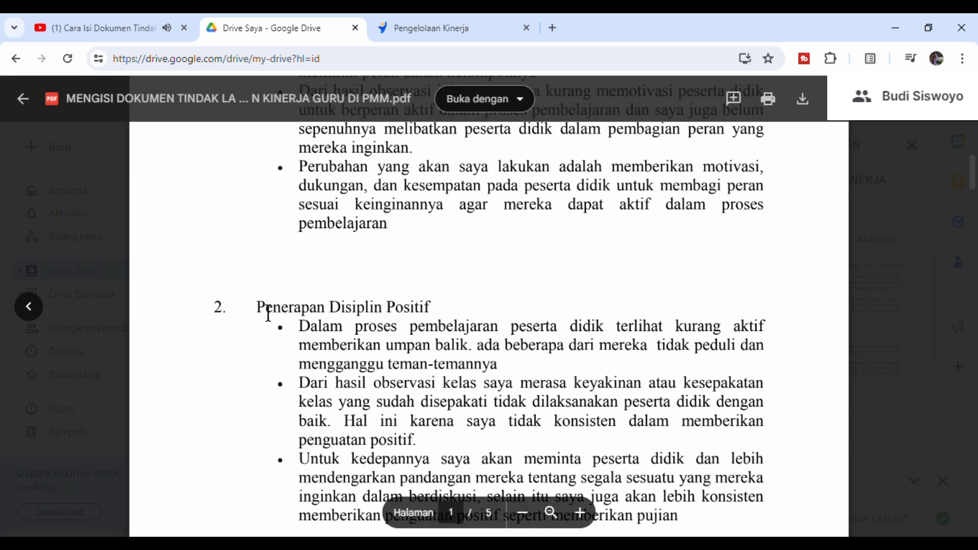
left_click_drag(268, 314, 448, 313)
left_click(545, 409)
double_click(268, 322)
left_click_drag(268, 322, 409, 324)
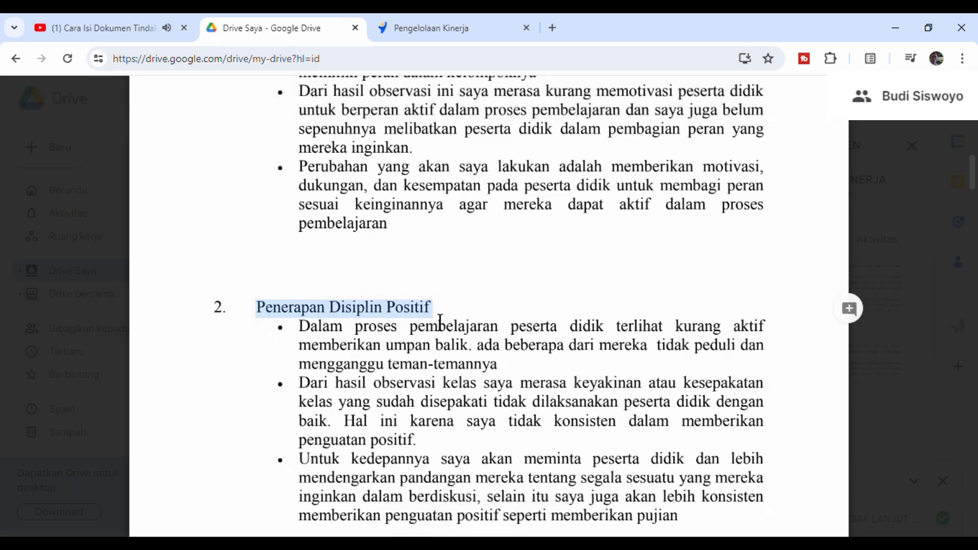
scroll(437, 346, "up", 7)
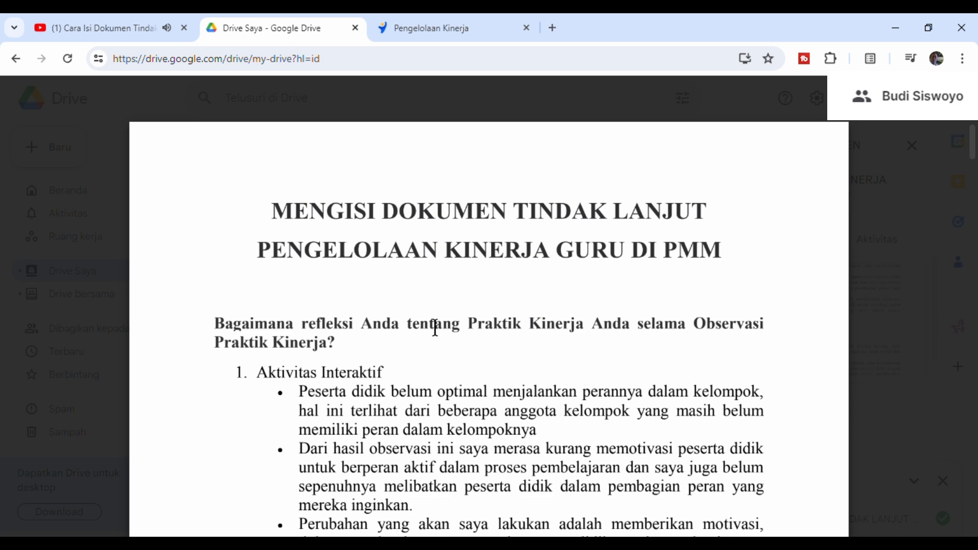
- Reread the Aktivitas Interaktif sample and mark the Penerapan Disiplin Positif heading as the chosen indicator
scroll(706, 289, "down", 1)
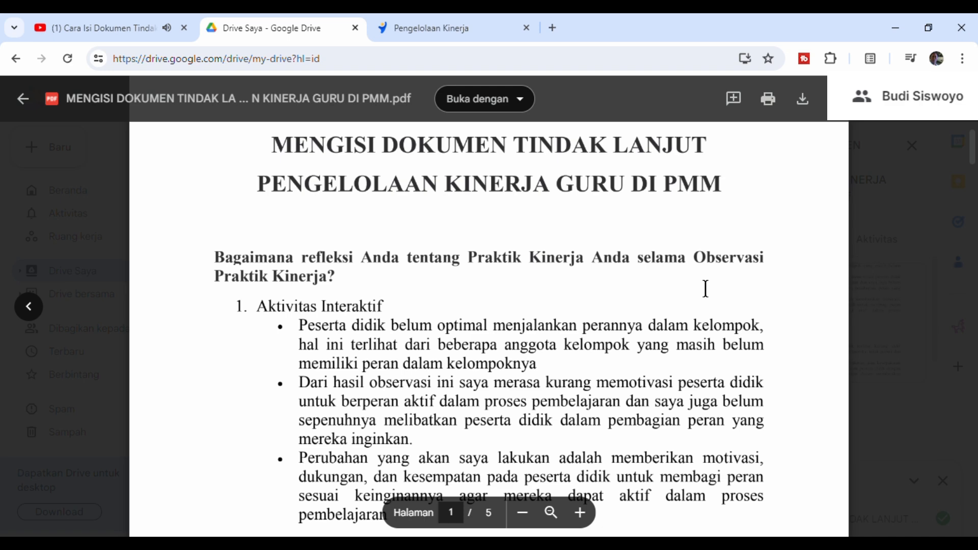
scroll(976, 163, "down", 1)
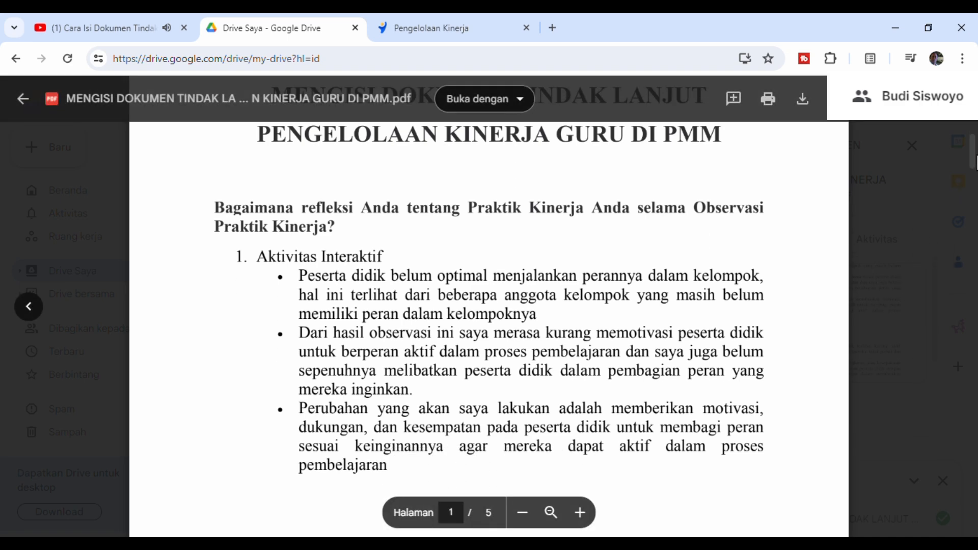
scroll(975, 163, "down", 1)
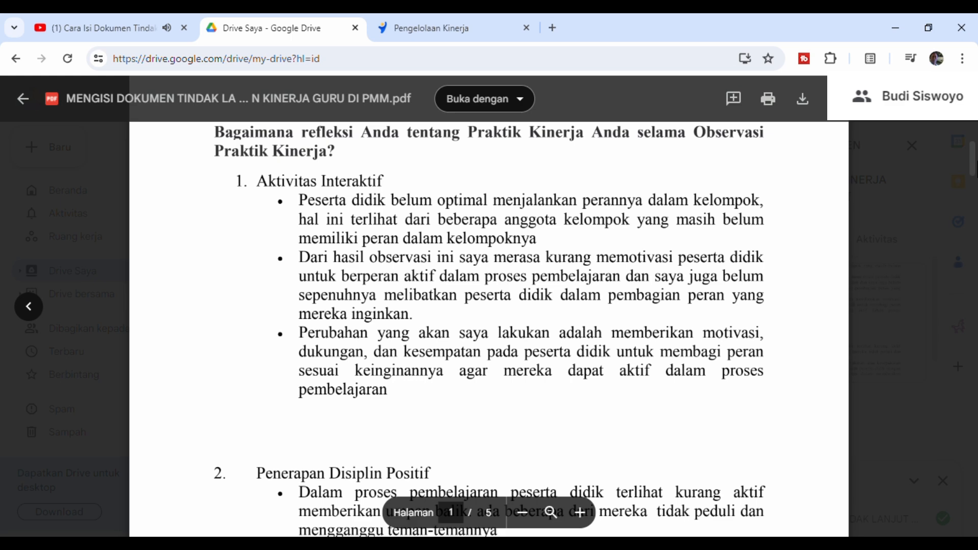
scroll(371, 306, "down", 3)
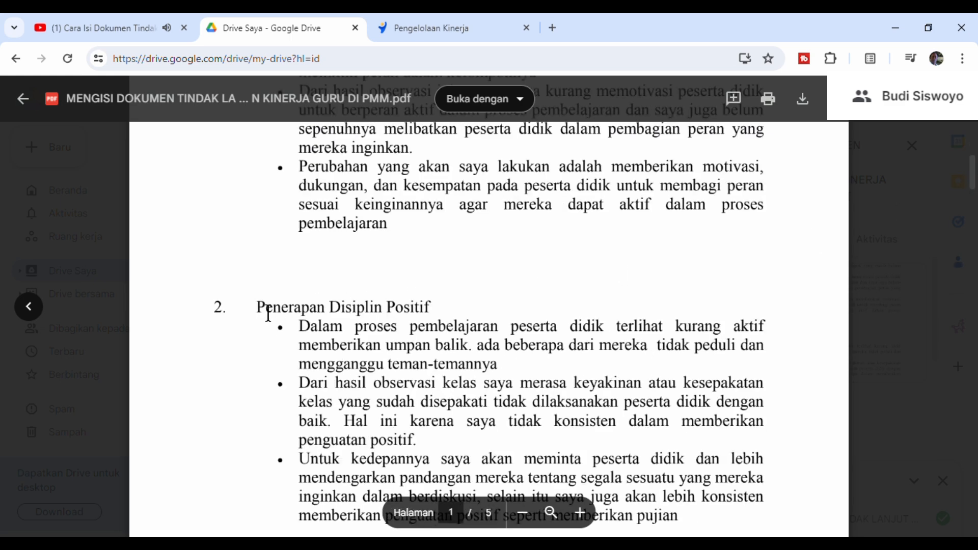
left_click_drag(256, 308, 428, 308)
left_click(344, 415)
left_click_drag(257, 309, 435, 321)
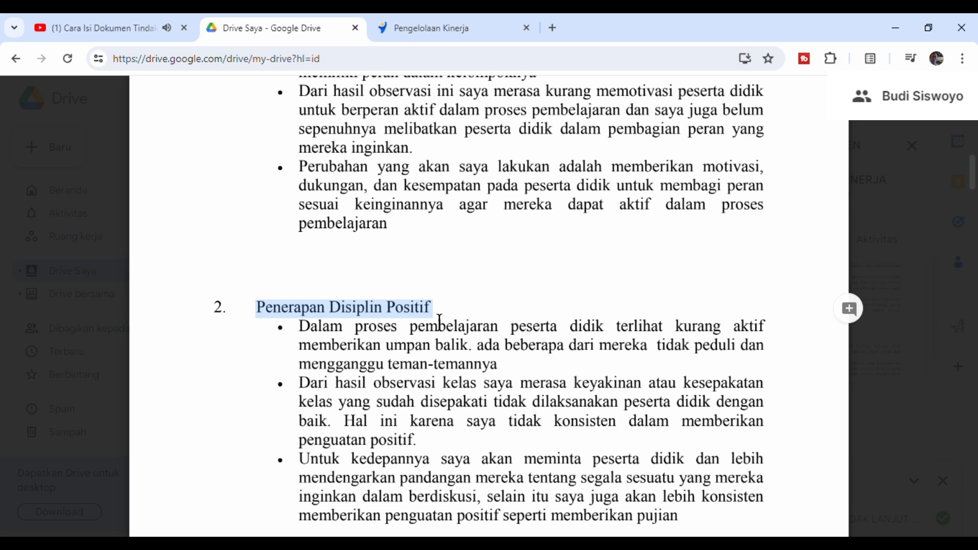
- Read through the sample reflections for the remaining indicators, from Keteraturan suasana kelas to Umpan balik Konstruktif
scroll(440, 320, "down", 10)
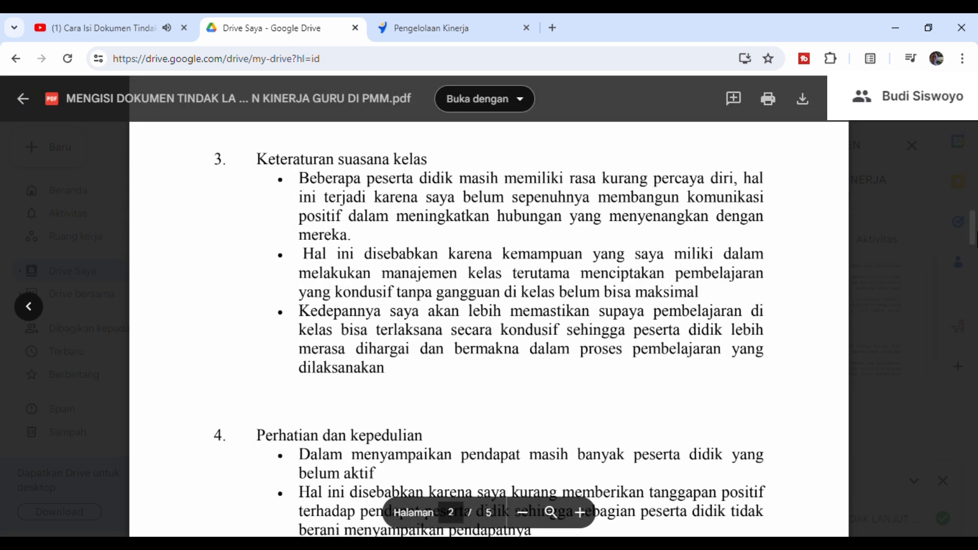
scroll(489, 305, "down", 4)
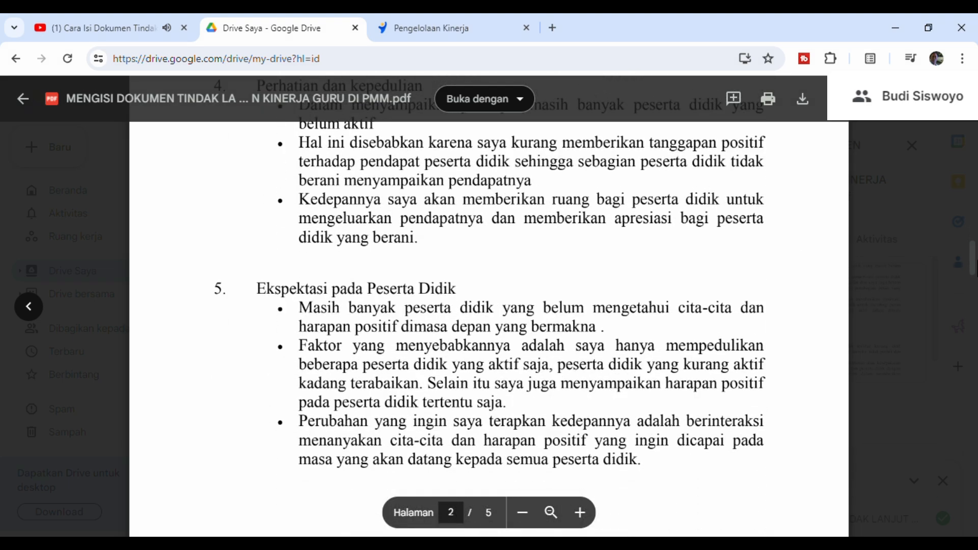
scroll(489, 305, "down", 5)
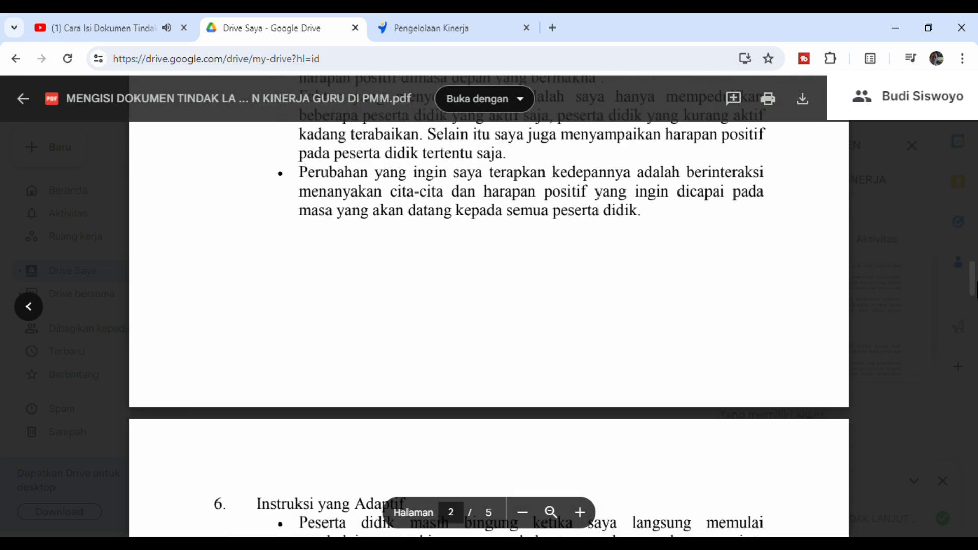
scroll(489, 305, "down", 7)
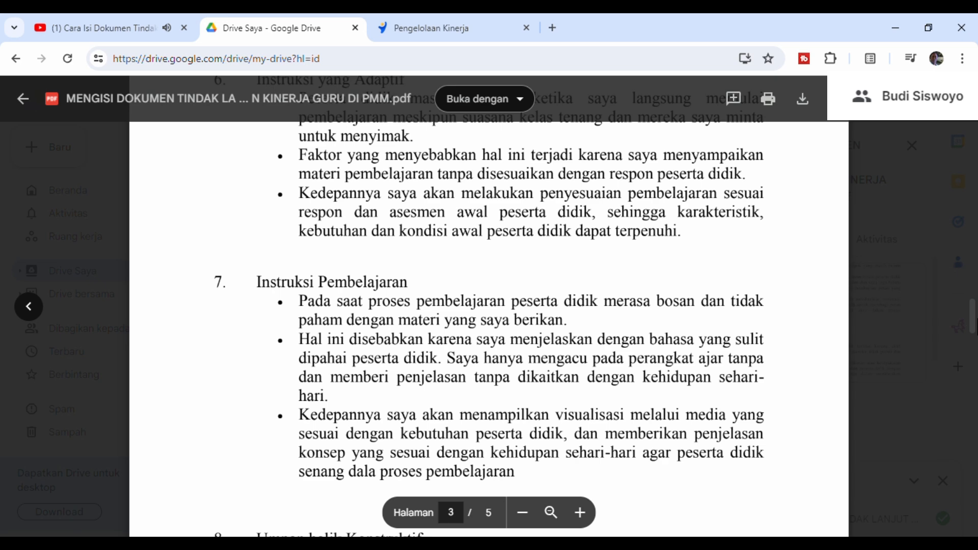
scroll(489, 306, "down", 2)
scroll(489, 305, "down", 3)
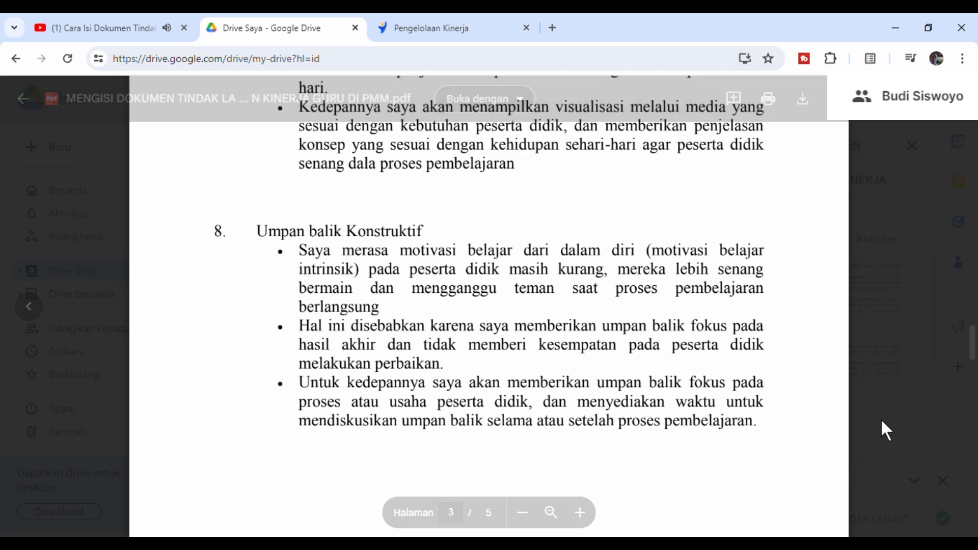
- Return to the Penerapan Disiplin Positif sample on page 1 of the PDF and highlight its heading
left_click_drag(975, 357, 975, 193)
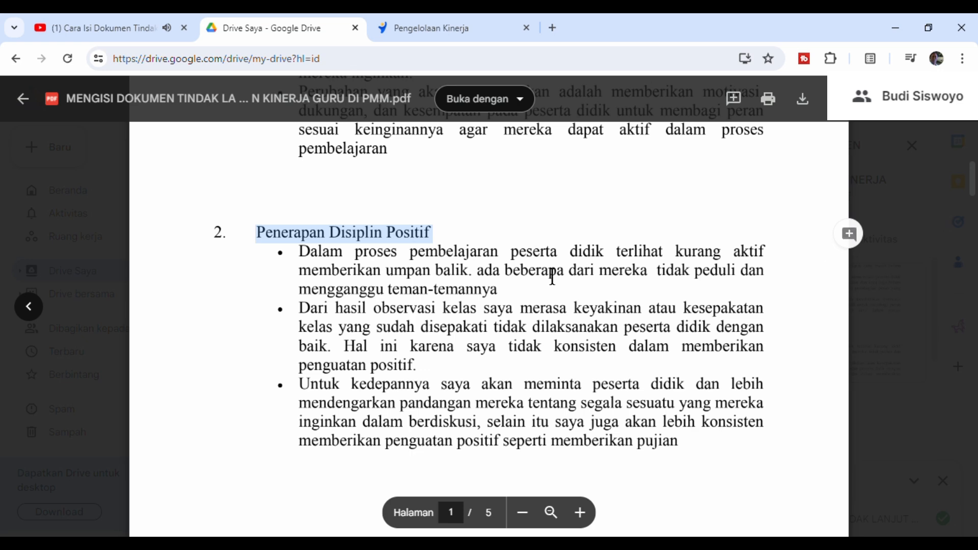
left_click(498, 256)
left_click_drag(272, 241, 451, 246)
- Switch to Pengelolaan Kinerja and review the Refleksi Guru question together with its Panduan Pengisian Refleksi
left_click(448, 27)
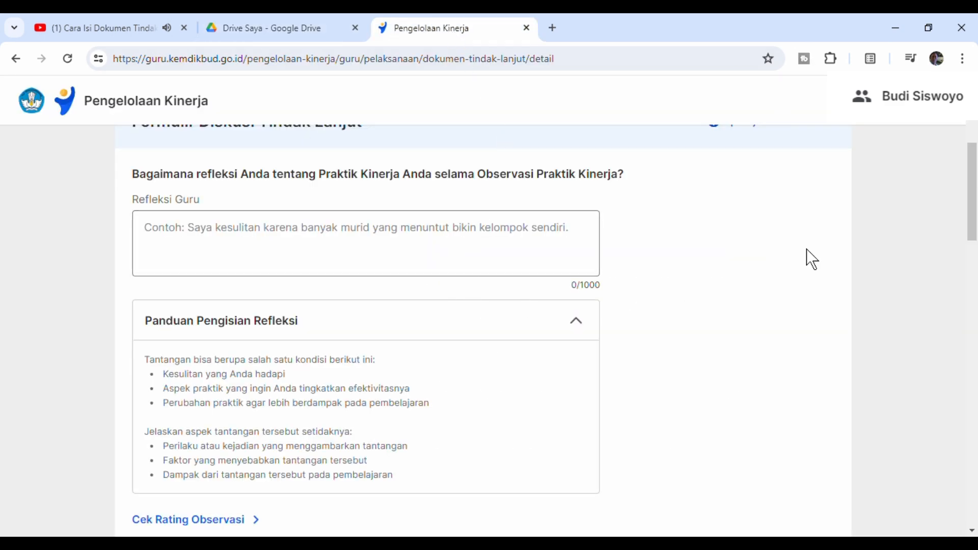
scroll(972, 193, "up", 1)
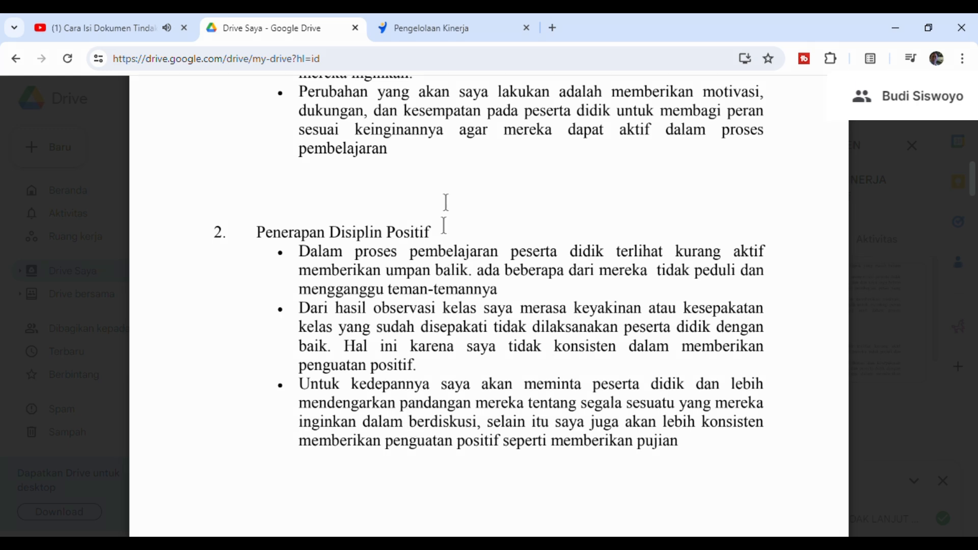
left_click(428, 28)
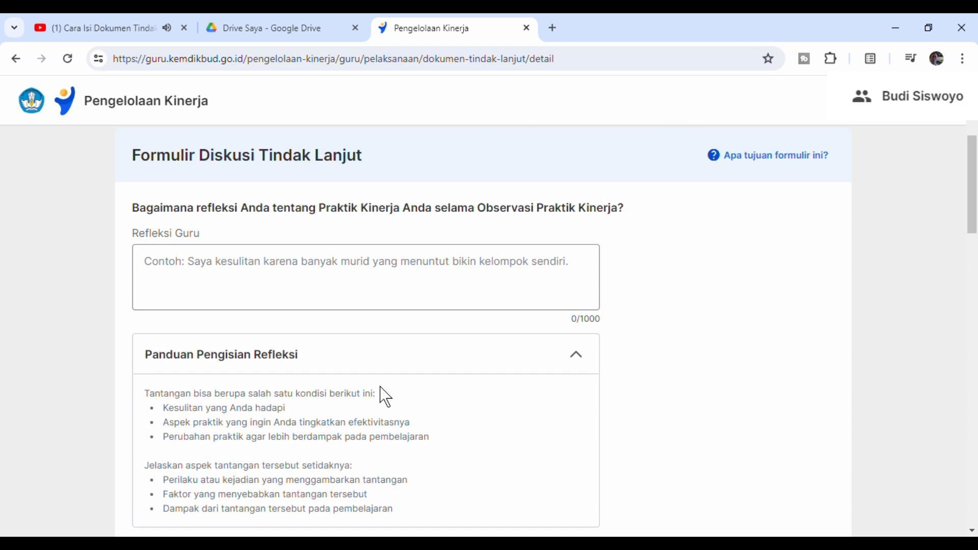
scroll(974, 209, "up", 1)
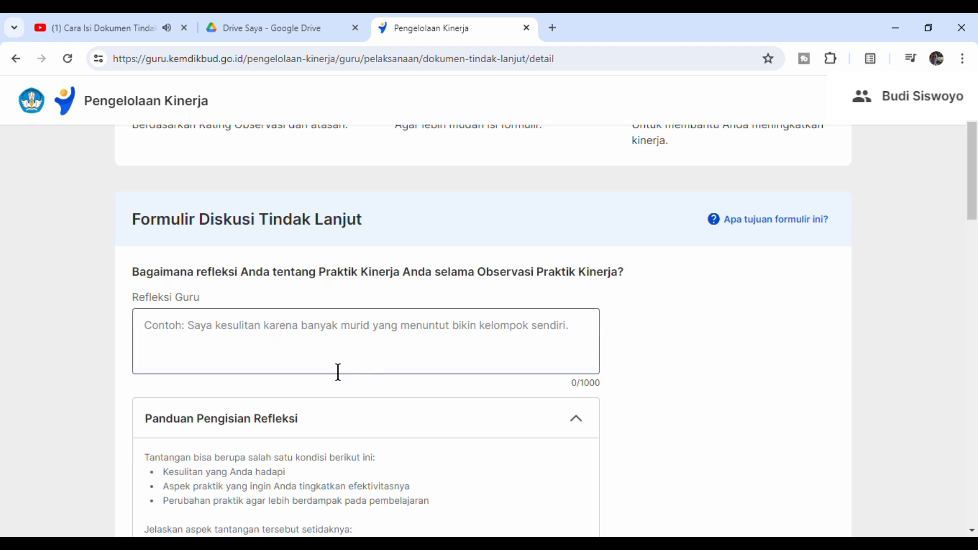
scroll(973, 239, "down", 1)
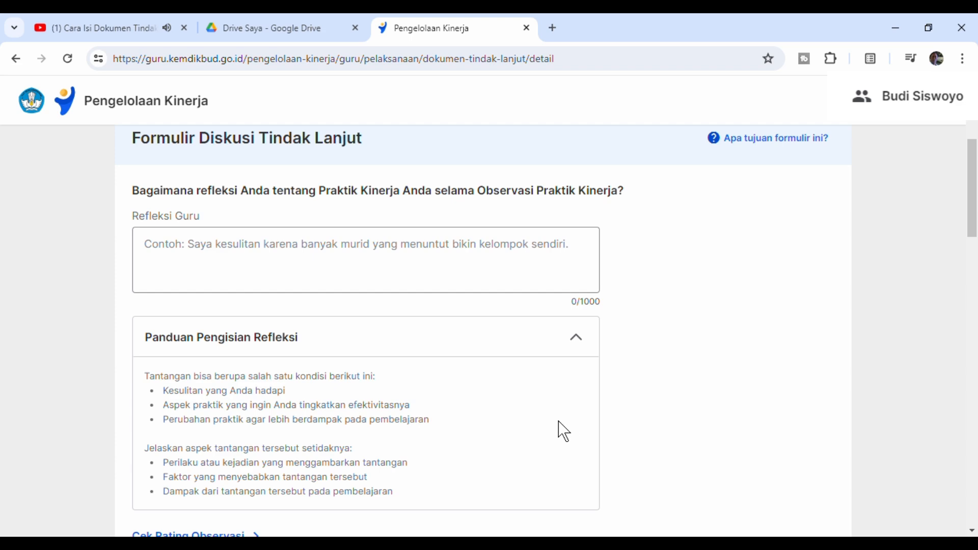
- Switch to Google Drive and copy all three bullet points of the Penerapan Disiplin Positif sample reflection
left_click(311, 31)
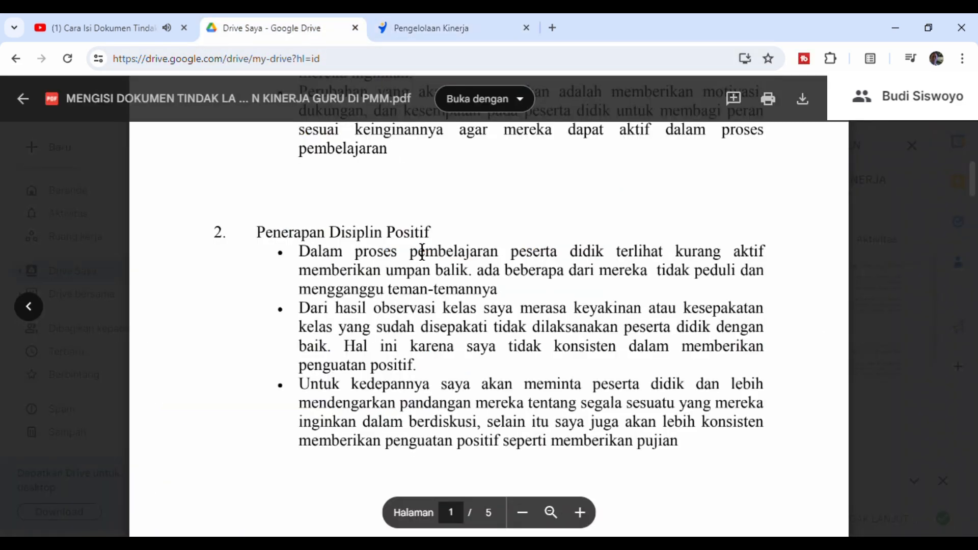
double_click(316, 259)
left_click_drag(316, 259, 696, 426)
left_click(418, 331)
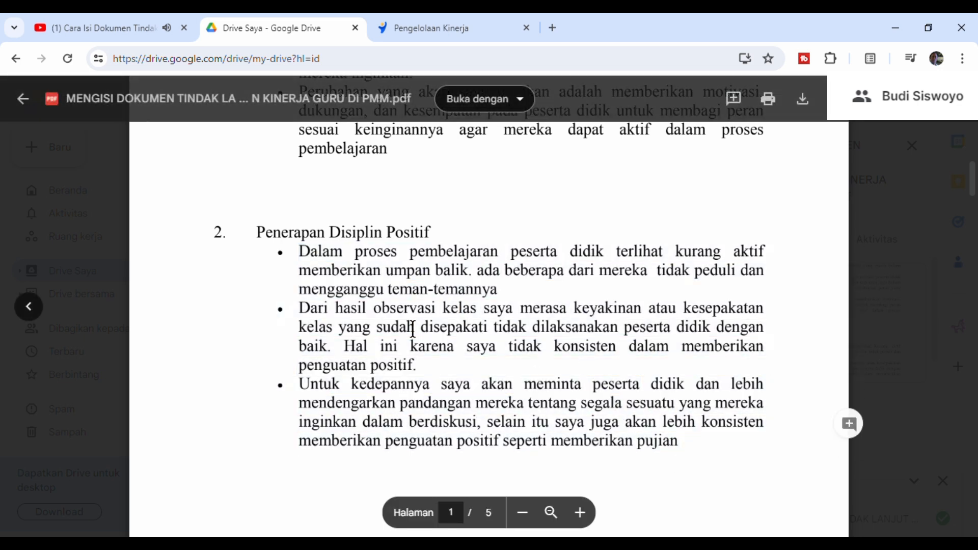
double_click(405, 312)
double_click(312, 258)
left_click_drag(312, 259, 694, 452)
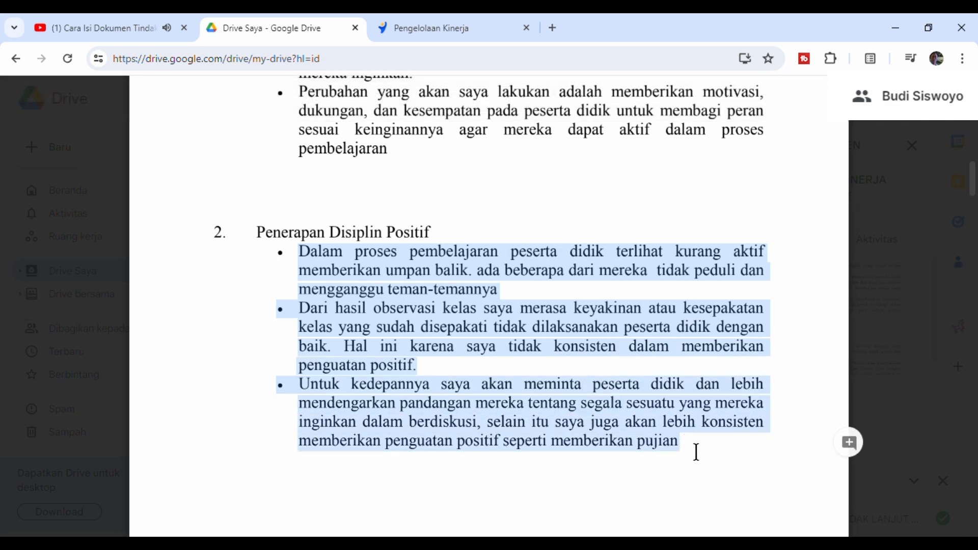
right_click(497, 422)
left_click(520, 428)
- Switch to Pengelolaan Kinerja and paste the copied Penerapan Disiplin Positif reflection into the Refleksi Guru field
left_click(406, 29)
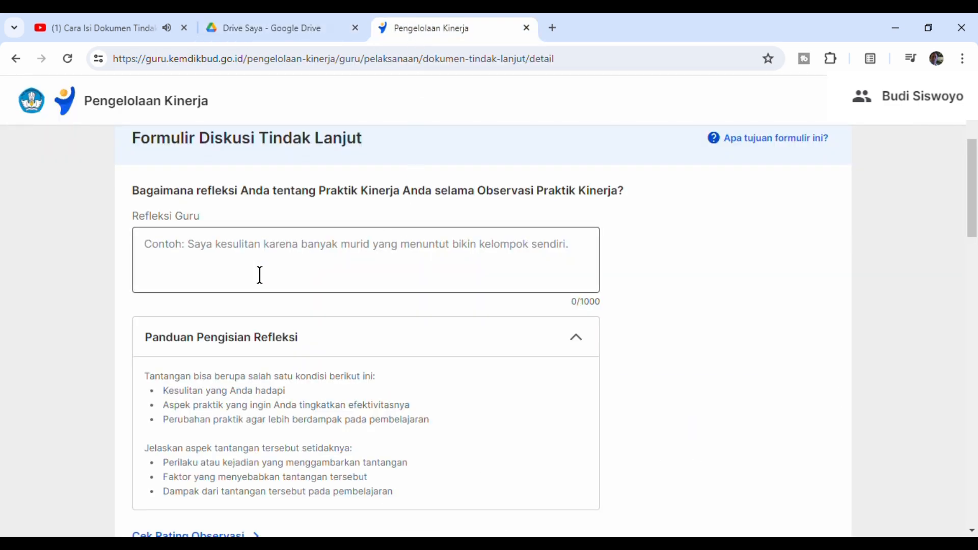
left_click(160, 254)
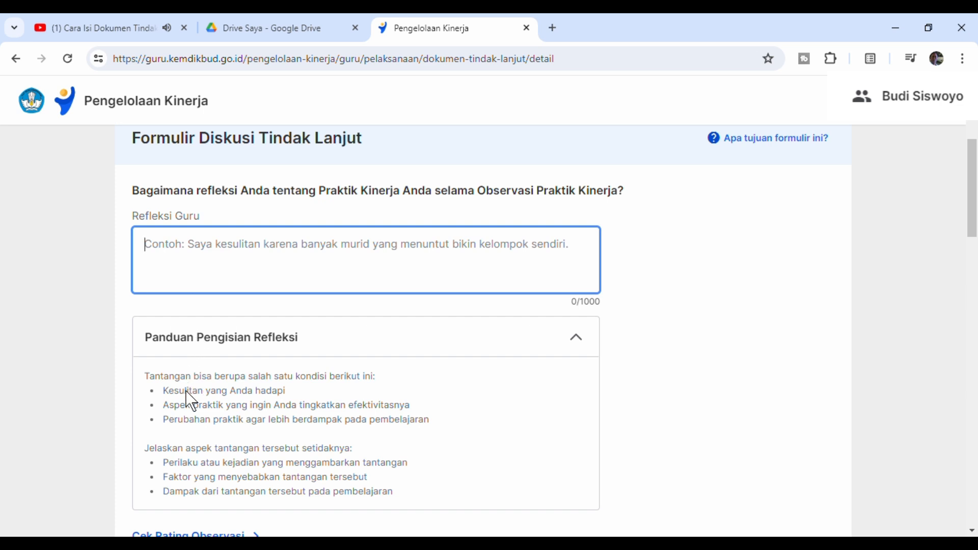
key("ctrl+v")
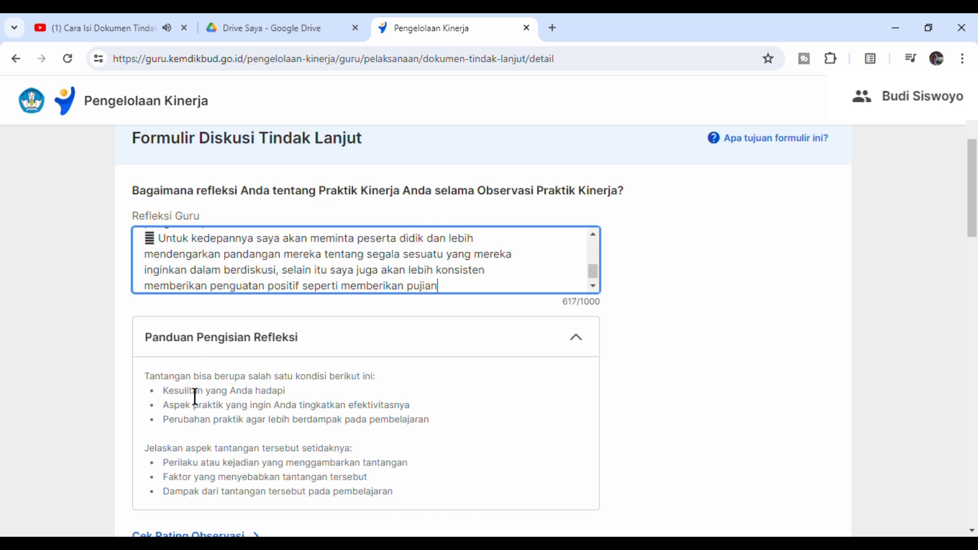
- Remove the stray bullet symbol before "Dari hasil observasi kelas" in the Refleksi Guru answer and insert a blank line above that paragraph
scroll(594, 288, "up", 3)
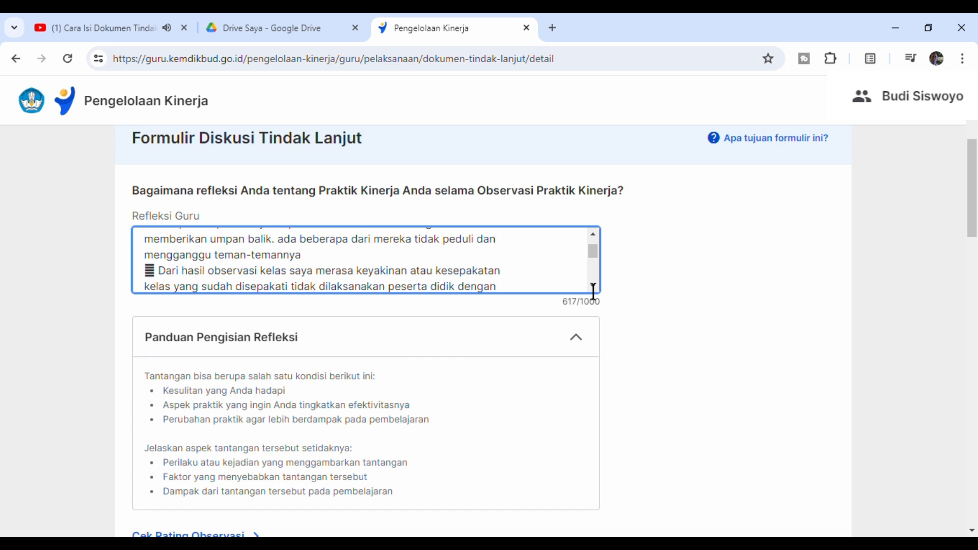
key("BackSpace")
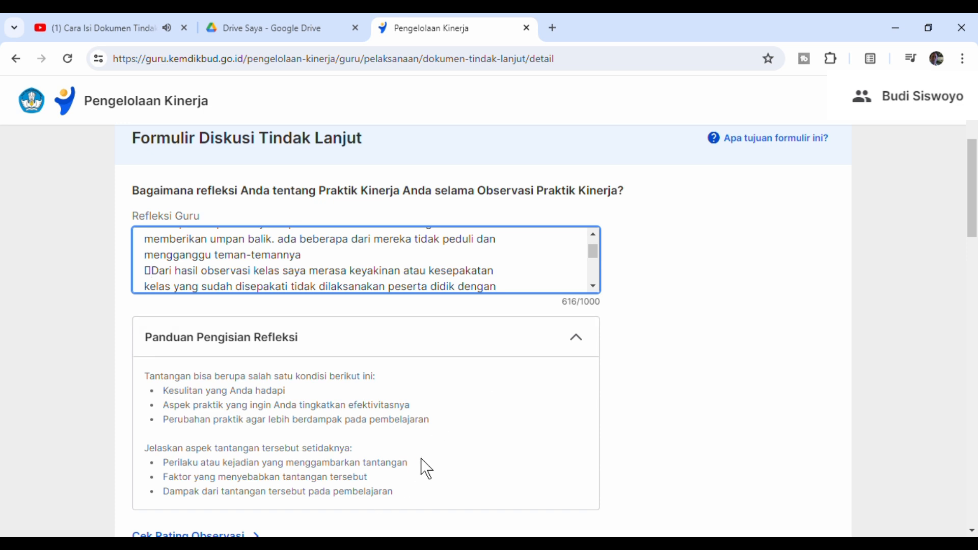
key("BackSpace")
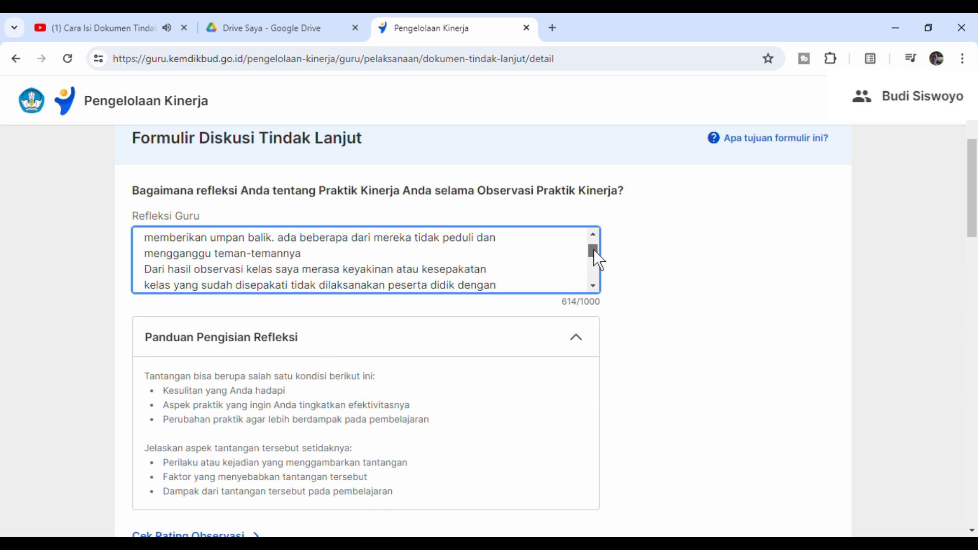
key("Return")
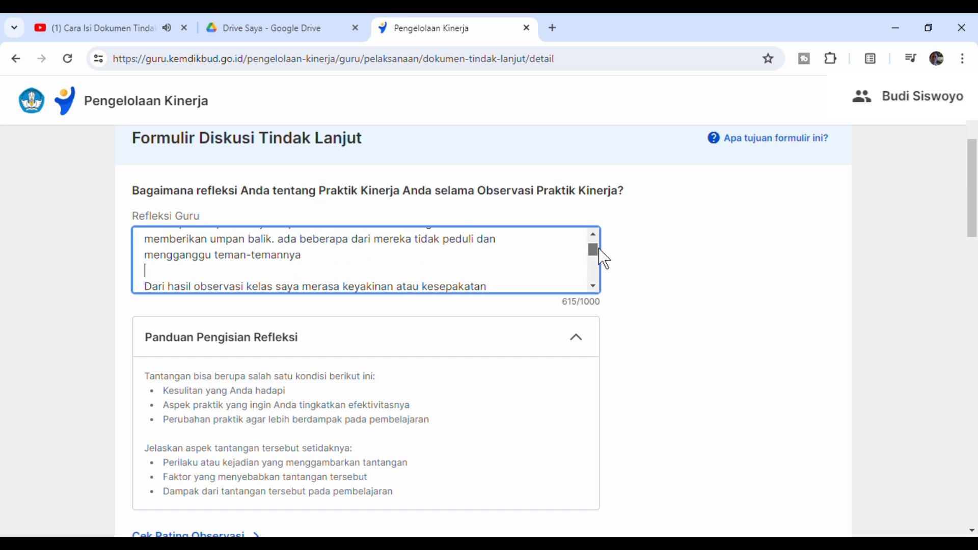
- Check the full Refleksi Guru answer and look over the follow-up goal and effort questions in the Pilihan Belajar section
left_click_drag(599, 249, 601, 270)
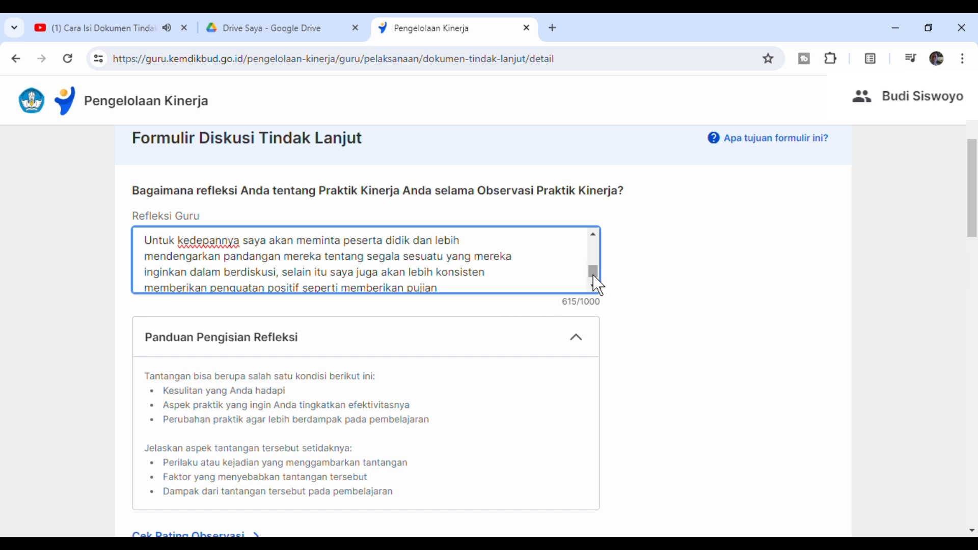
left_click_drag(596, 272, 600, 242)
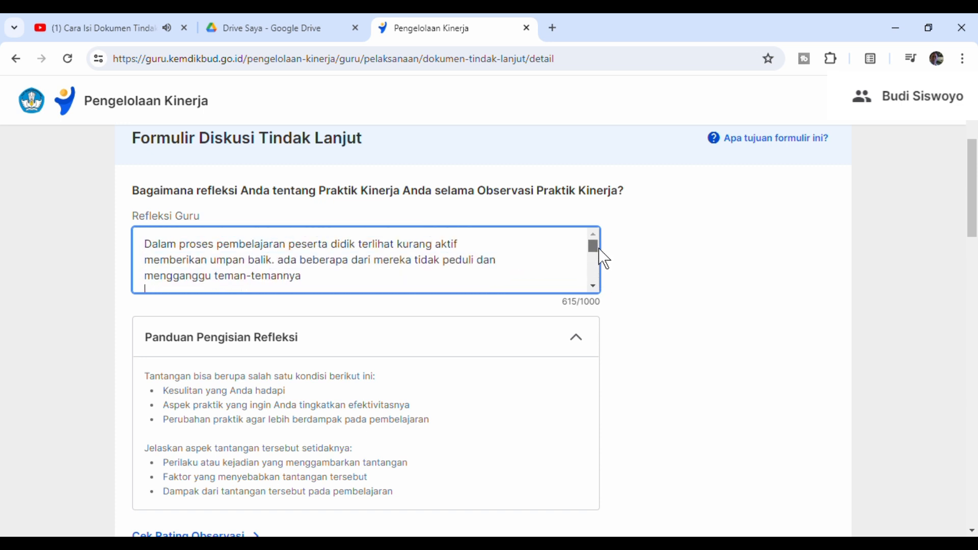
scroll(601, 253, "down", 1)
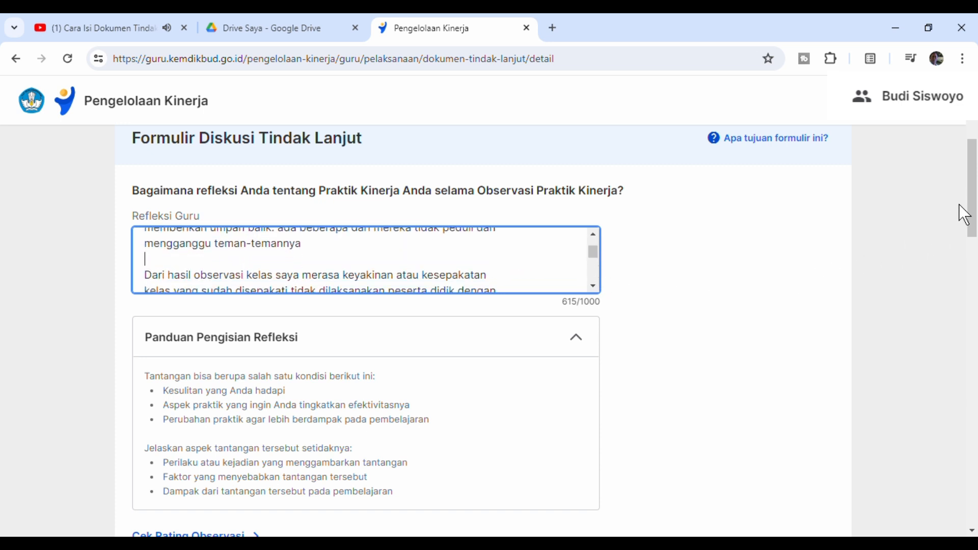
left_click_drag(972, 197, 976, 293)
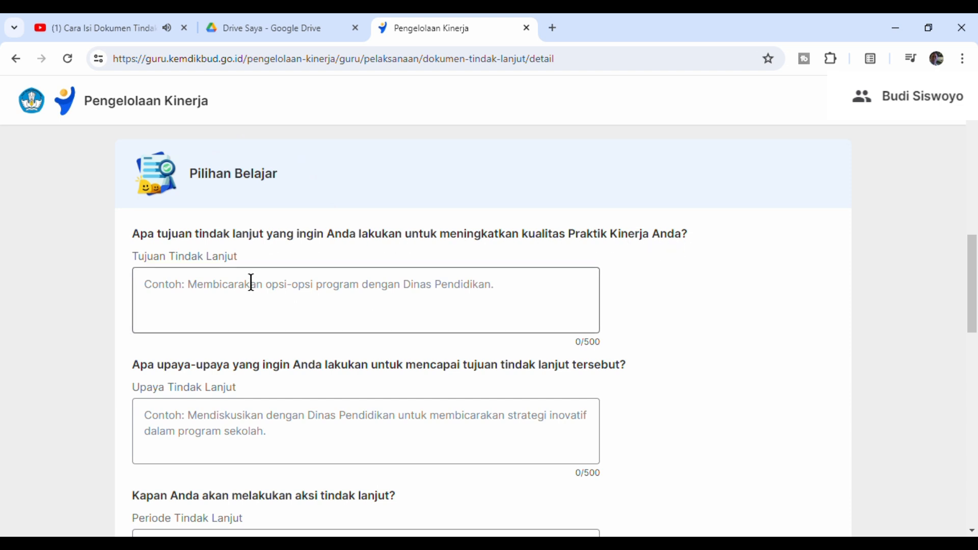
- Switch to Google Drive and examine the sample answers to "Apa tujuan tindak lanjut yang ingin Anda lakukan" in the PDF
left_click(287, 31)
scroll(489, 306, "down", 10)
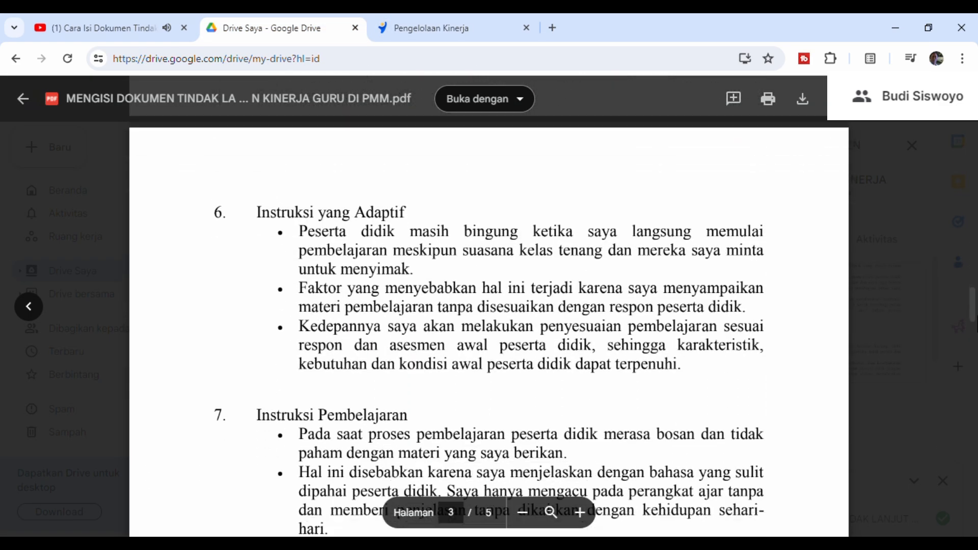
scroll(489, 306, "down", 15)
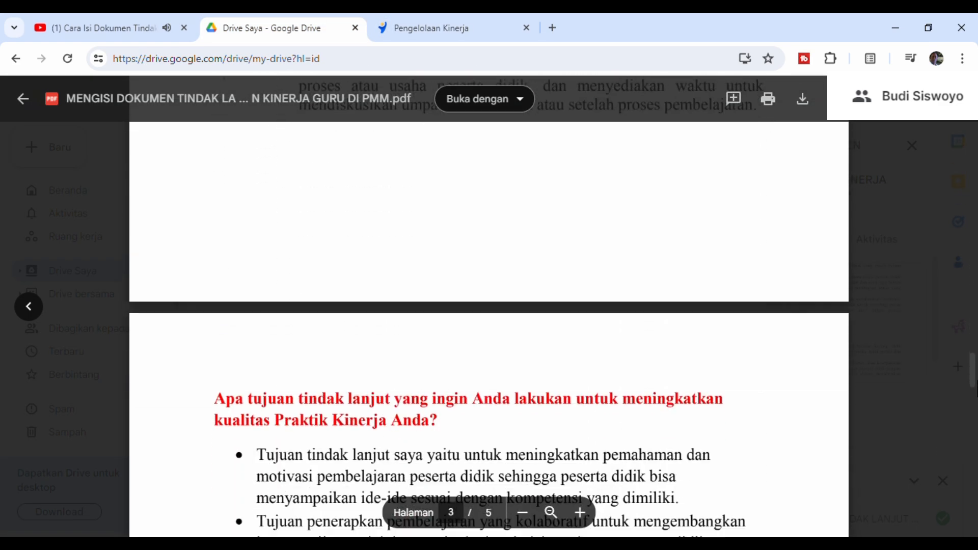
scroll(489, 326, "down", 4)
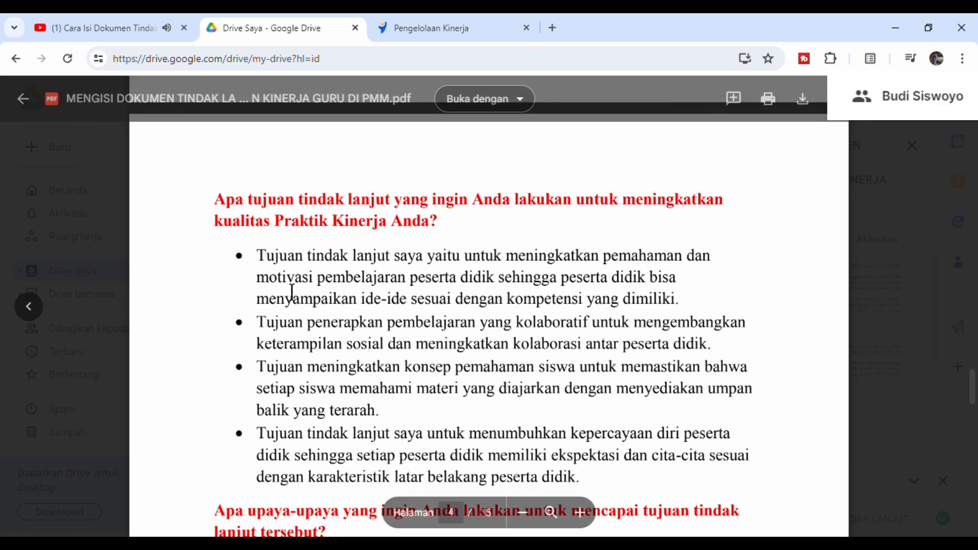
left_click_drag(256, 254, 675, 313)
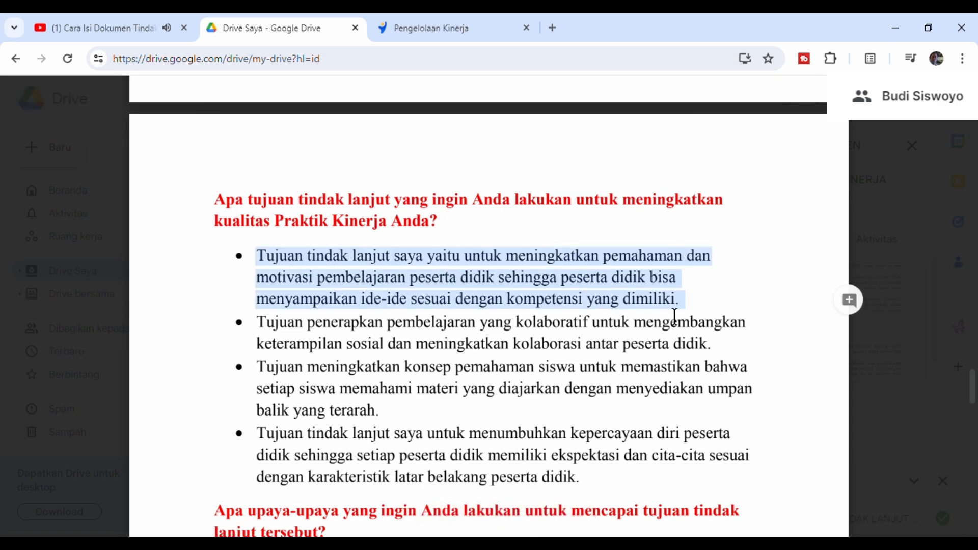
left_click_drag(257, 323, 723, 355)
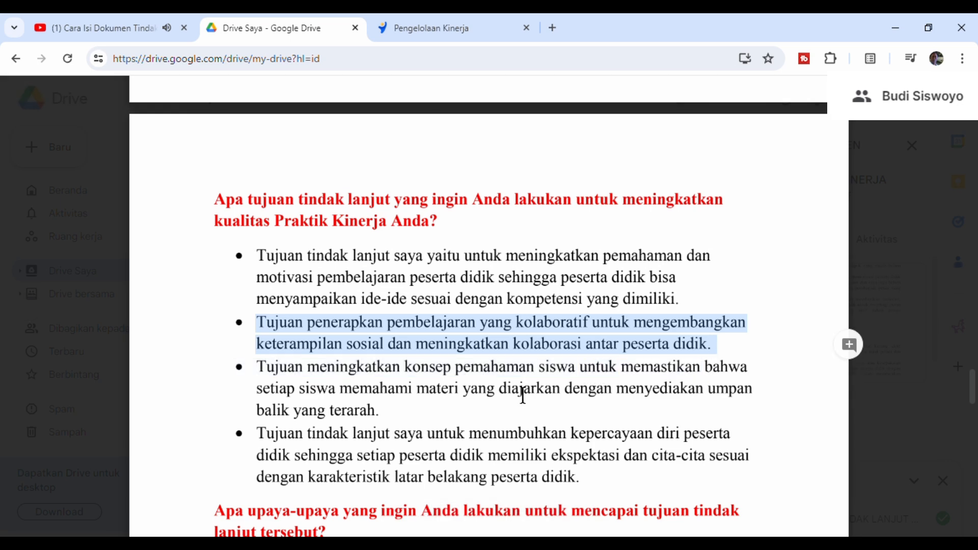
double_click(273, 380)
left_click_drag(273, 380, 404, 424)
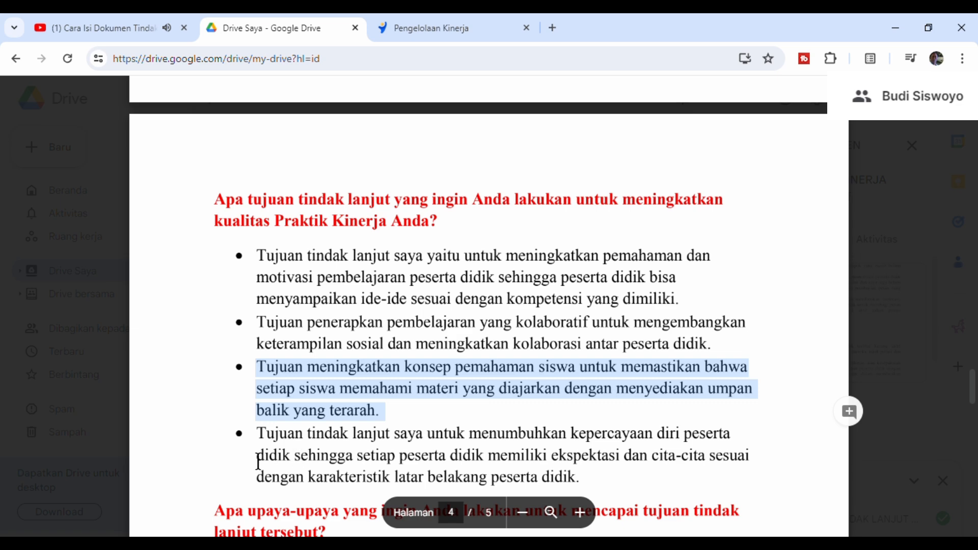
left_click(308, 449)
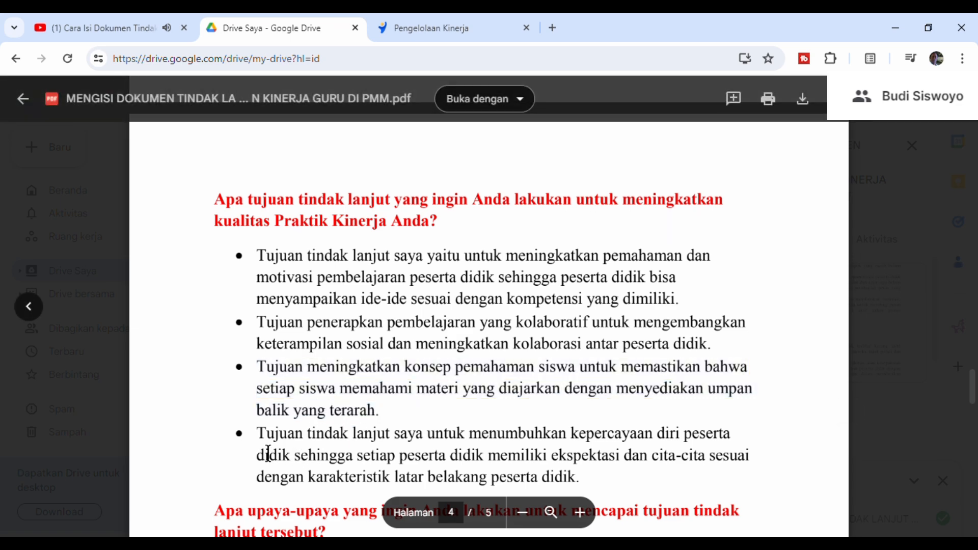
- Copy the fourth sample goal, about "menumbuhkan kepercayaan diri peserta didik", and paste it into Tujuan Tindak Lanjut in Pengelolaan Kinerja
left_click_drag(258, 438, 590, 490)
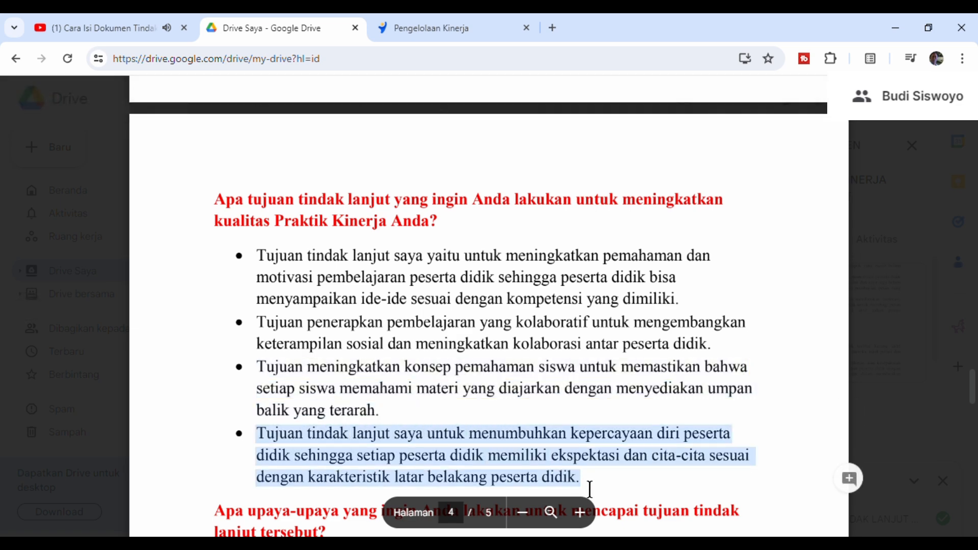
right_click(438, 457)
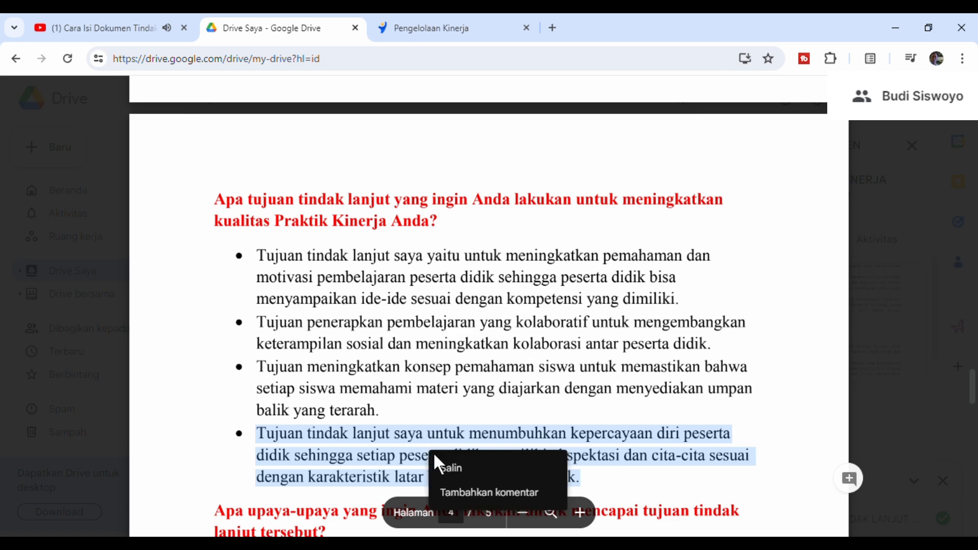
left_click(464, 476)
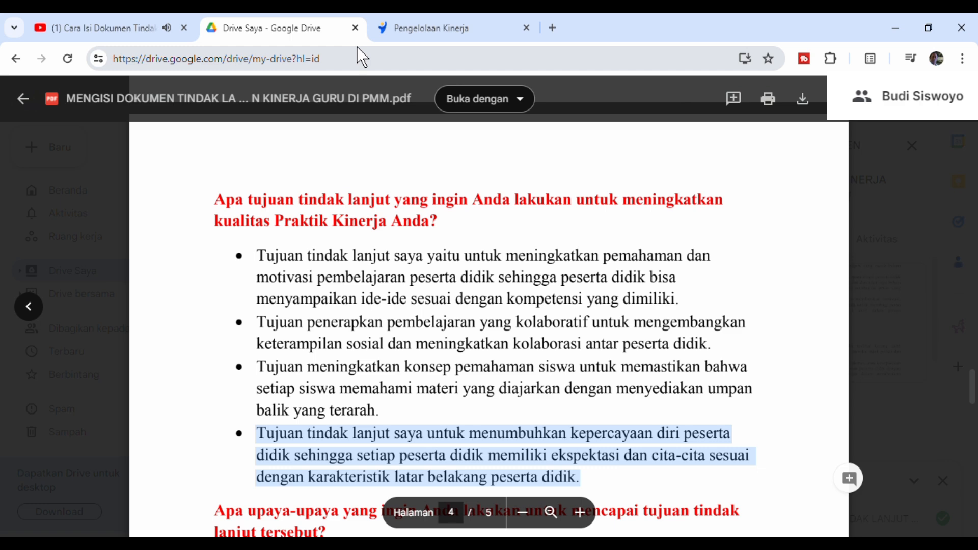
left_click(423, 28)
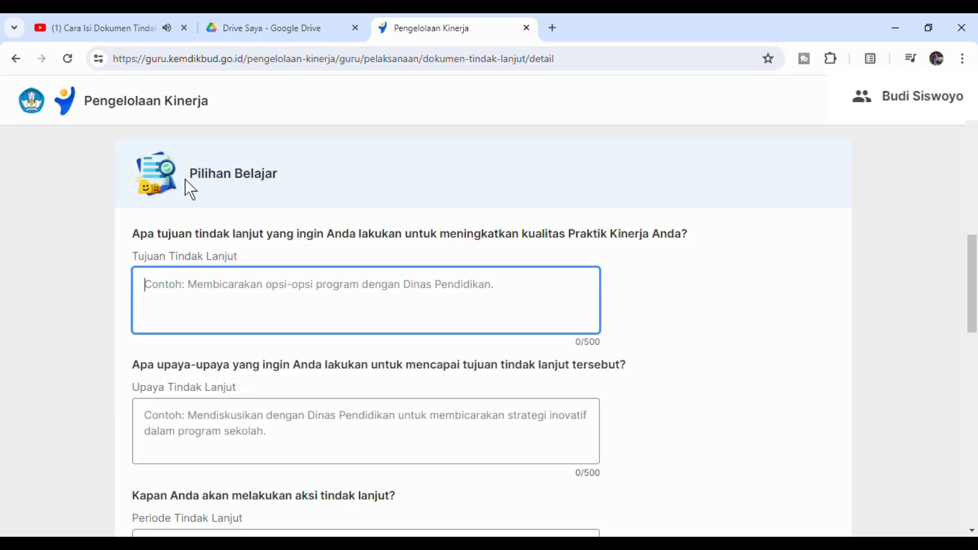
key("ctrl+v")
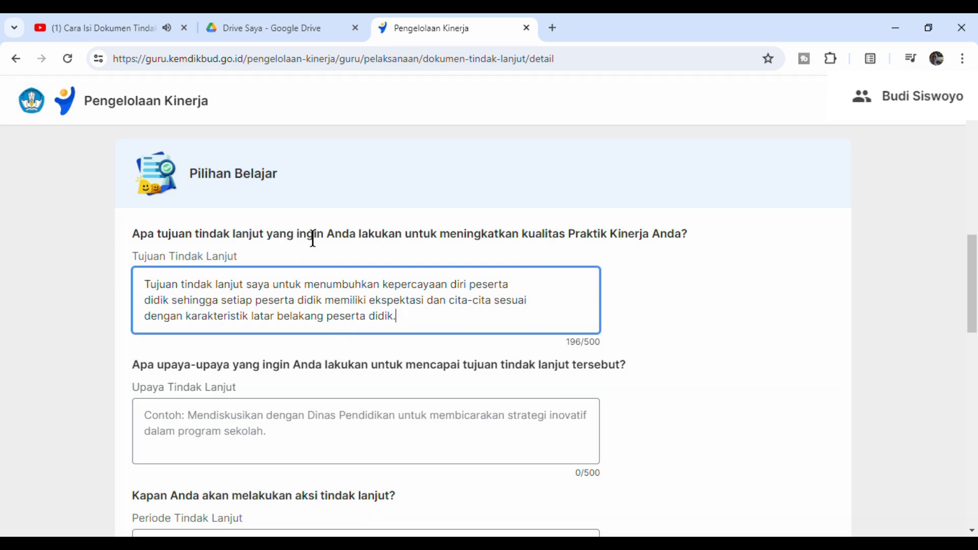
- Copy the first two sample answers on upaya-upaya from the Google Drive PDF and paste them into Upaya Tindak Lanjut in Pengelolaan Kinerja
left_click(282, 28)
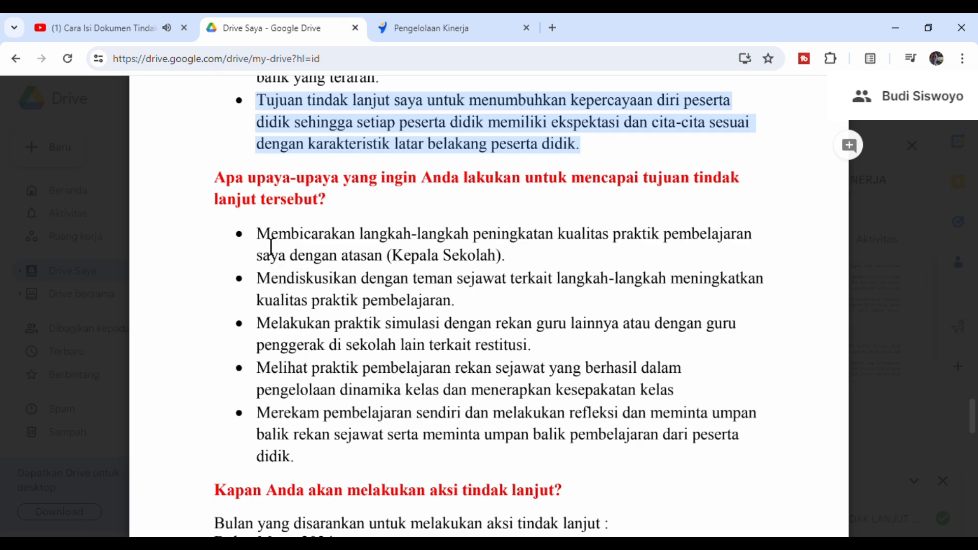
left_click_drag(258, 233, 461, 314)
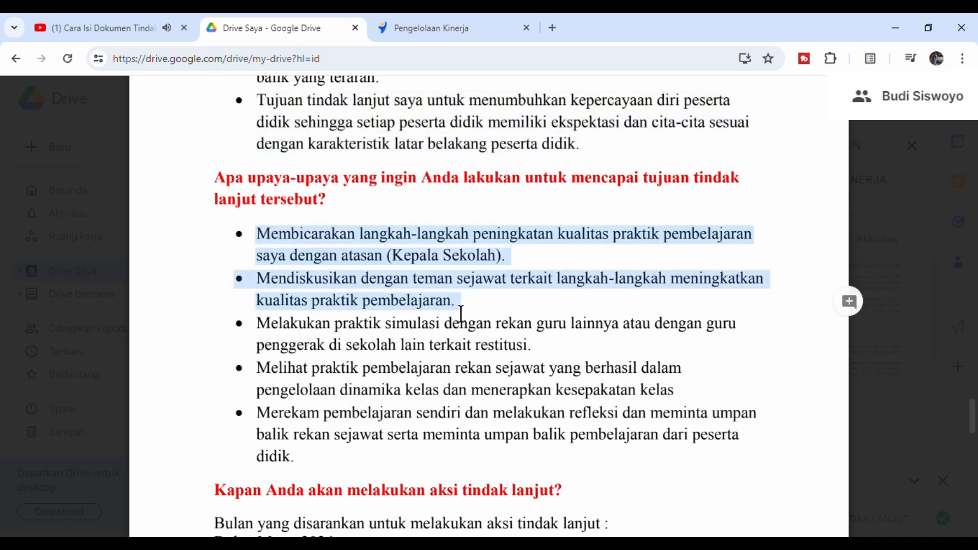
right_click(367, 304)
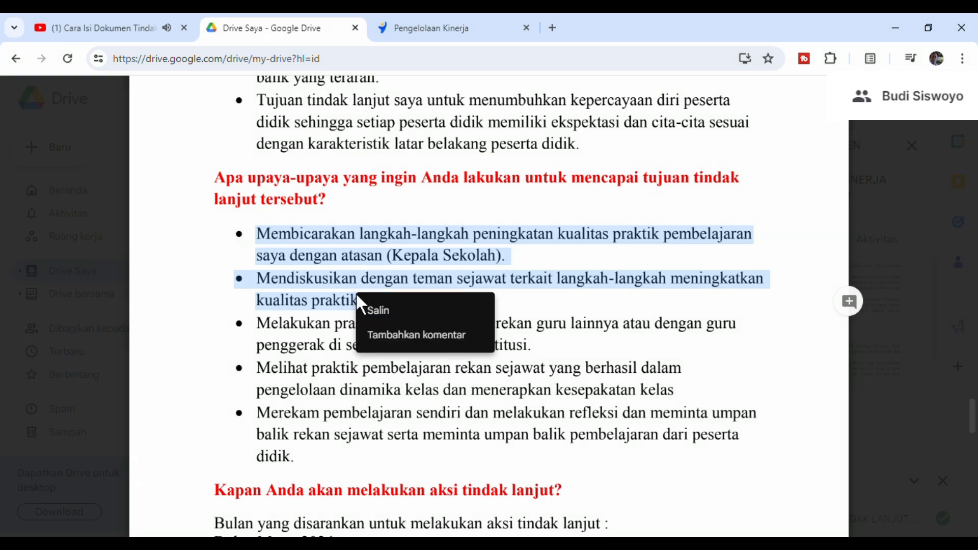
left_click(394, 311)
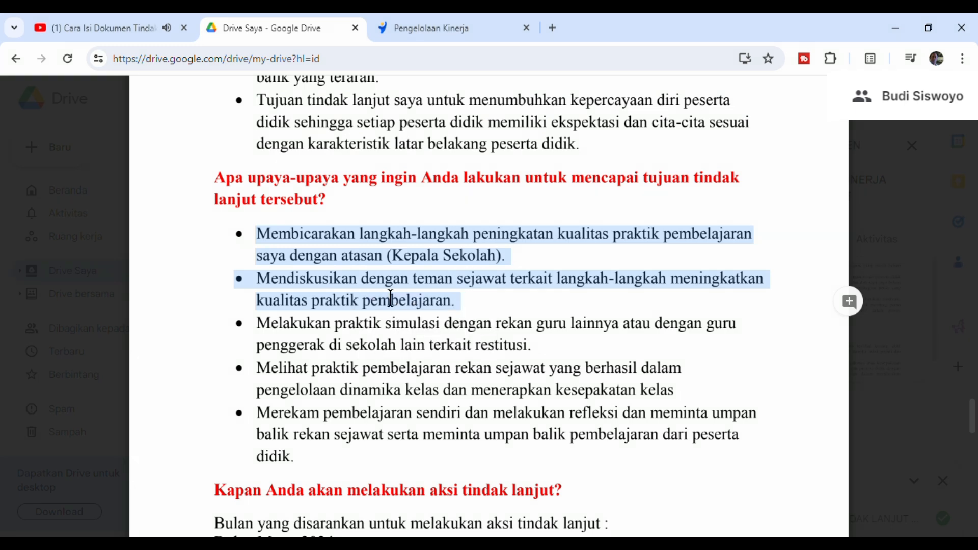
left_click(438, 28)
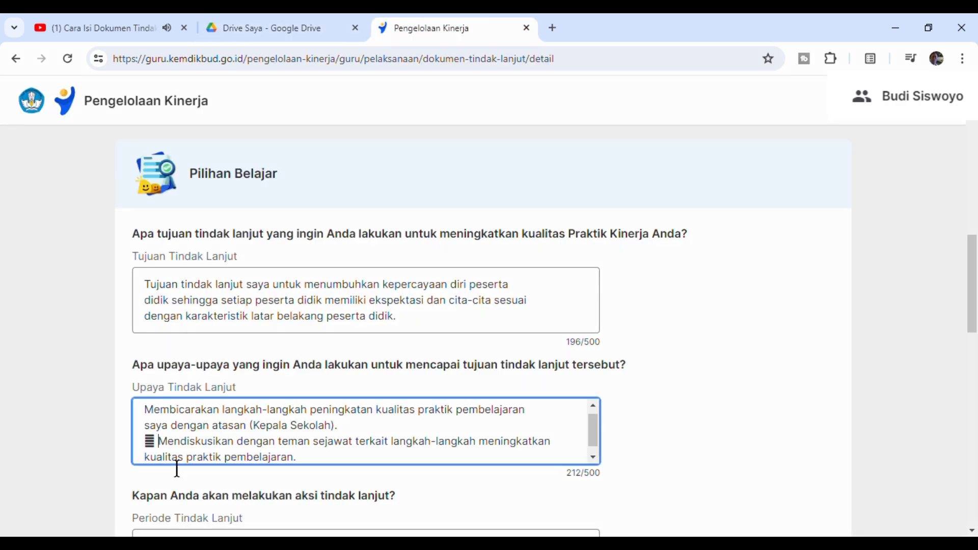
- Remove the stray bullet symbol before "Mendiskusikan dengan teman sejawat" in the Upaya Tindak Lanjut answer and check the whole text
key("BackSpace")
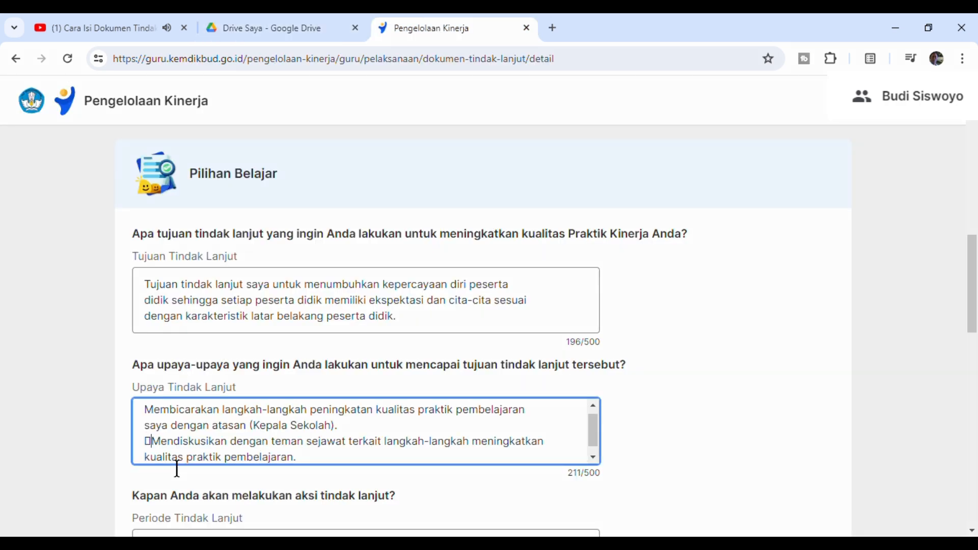
key("BackSpace")
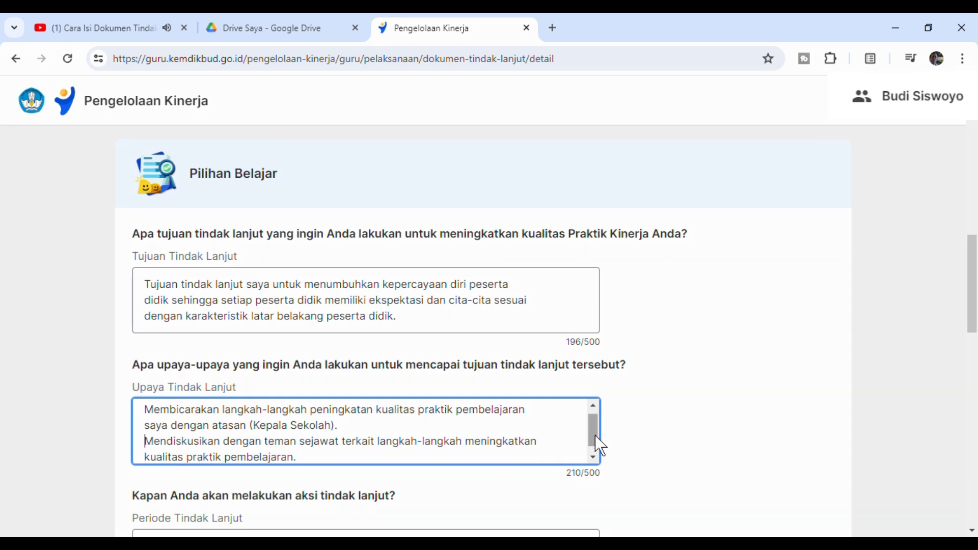
scroll(594, 435, "up", 1)
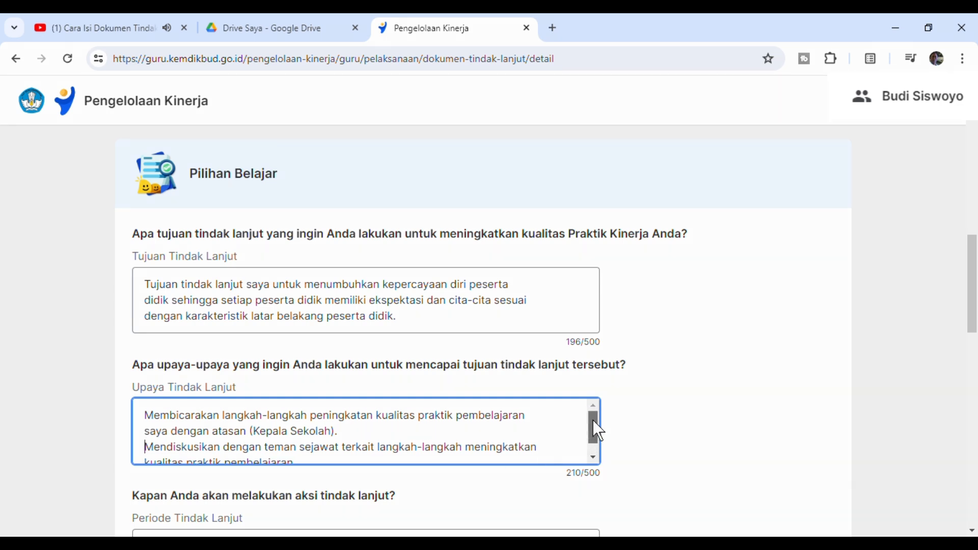
left_click_drag(595, 432, 597, 464)
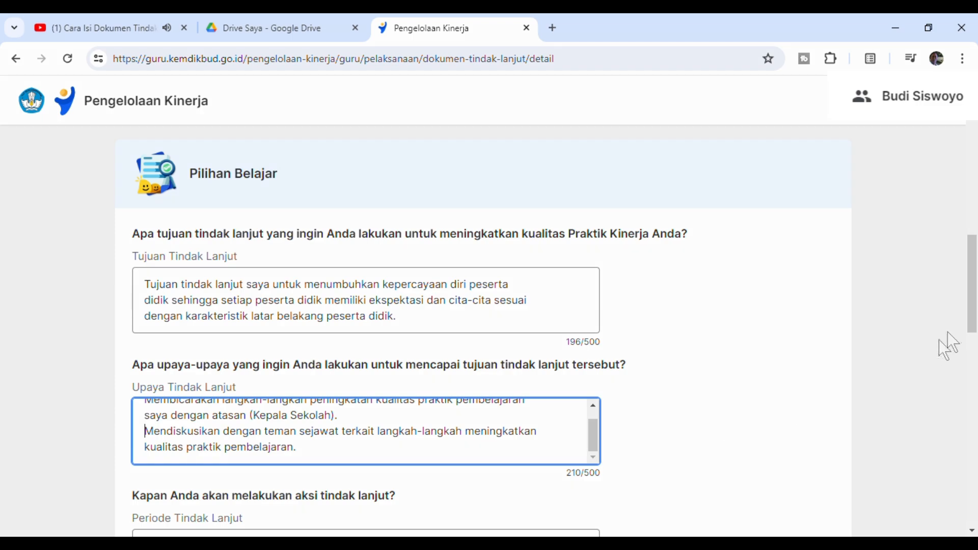
- Enter Mei as the Periode Tindak Lanjut and choose "Sumber daya untuk melakukan kegiatan belajar/praktik" as the Kebutuhan Dukungan
scroll(974, 298, "down", 3)
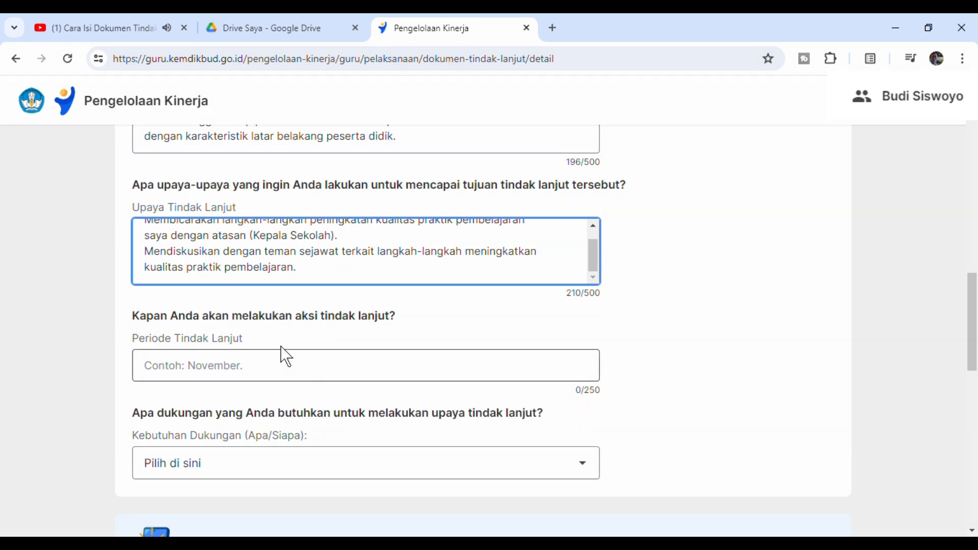
left_click(225, 380)
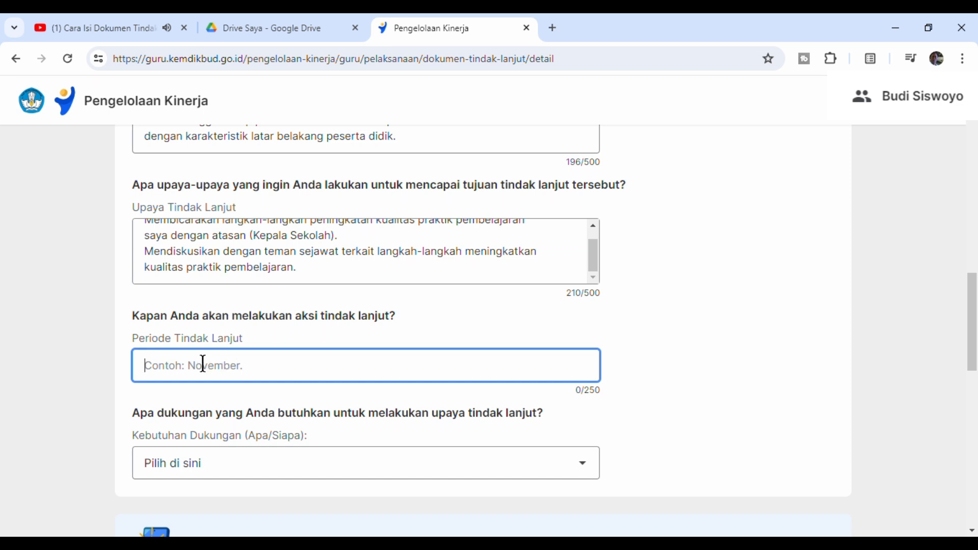
left_click(225, 416)
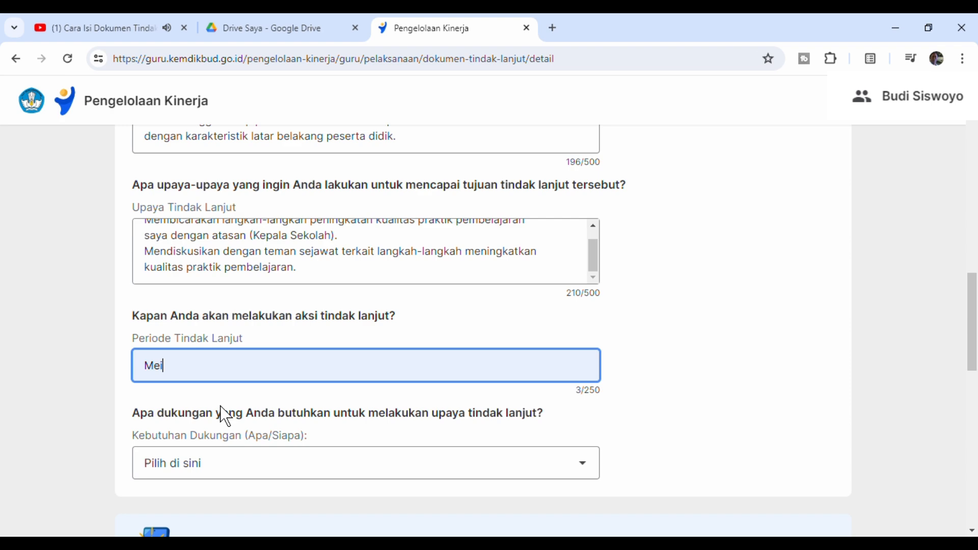
left_click(221, 406)
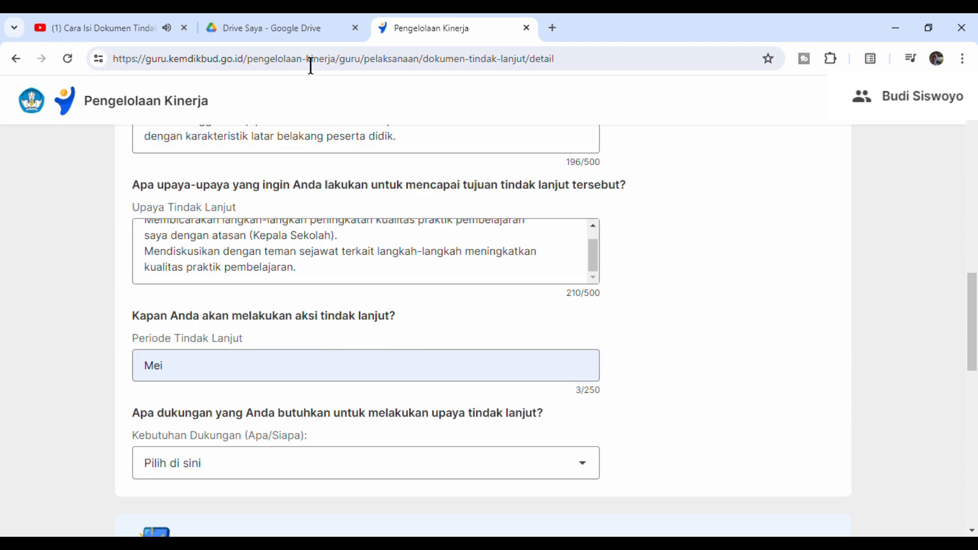
left_click(294, 27)
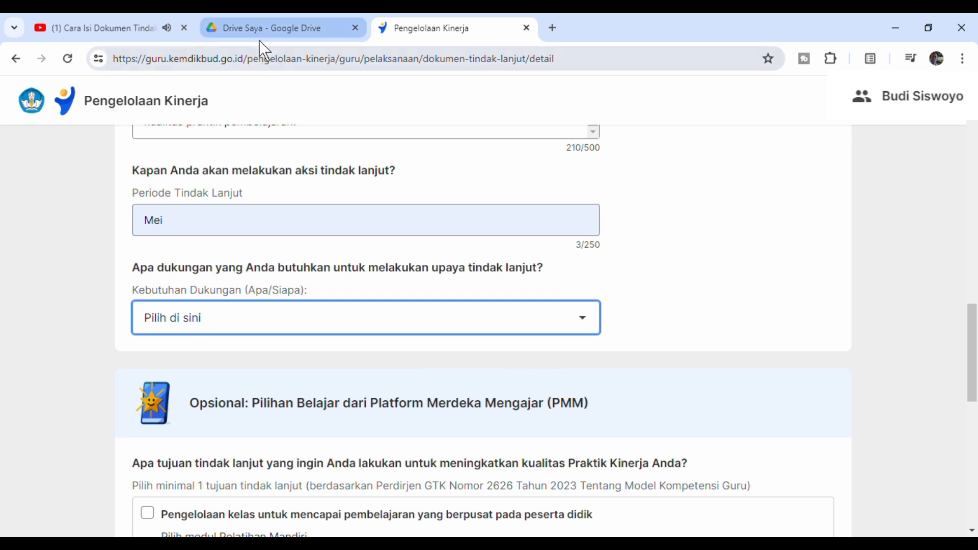
left_click(424, 361)
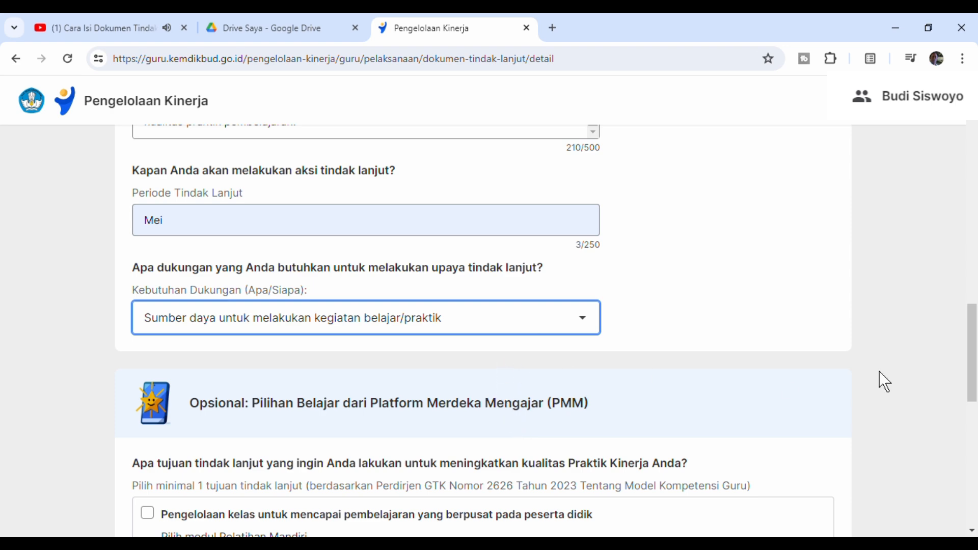
- In the optional PMM section, select the goal Pengelolaan kelas untuk mencapai pembelajaran yang berpusat pada peserta didik with the module Persiapan Pembelajaran Berdiferensiasi
scroll(605, 406, "down", 3)
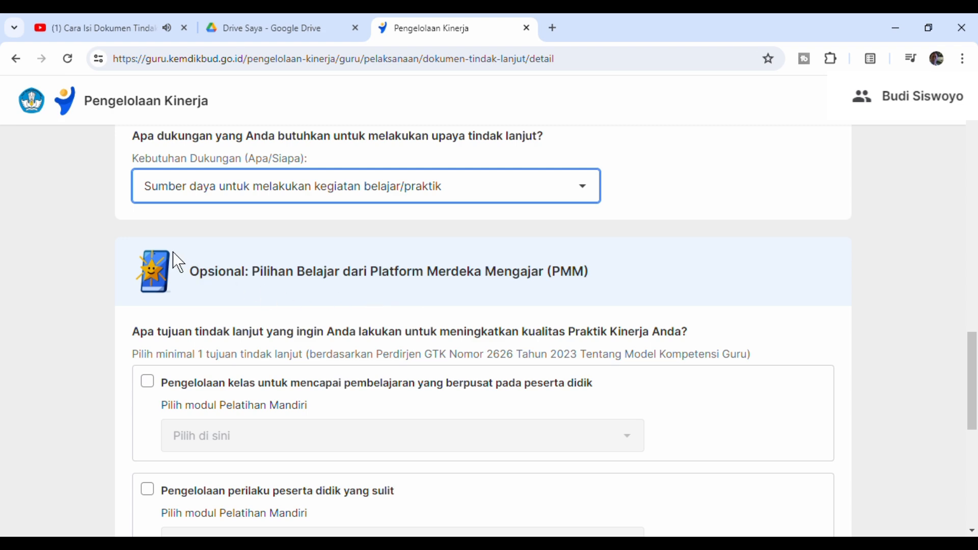
scroll(974, 382, "down", 2)
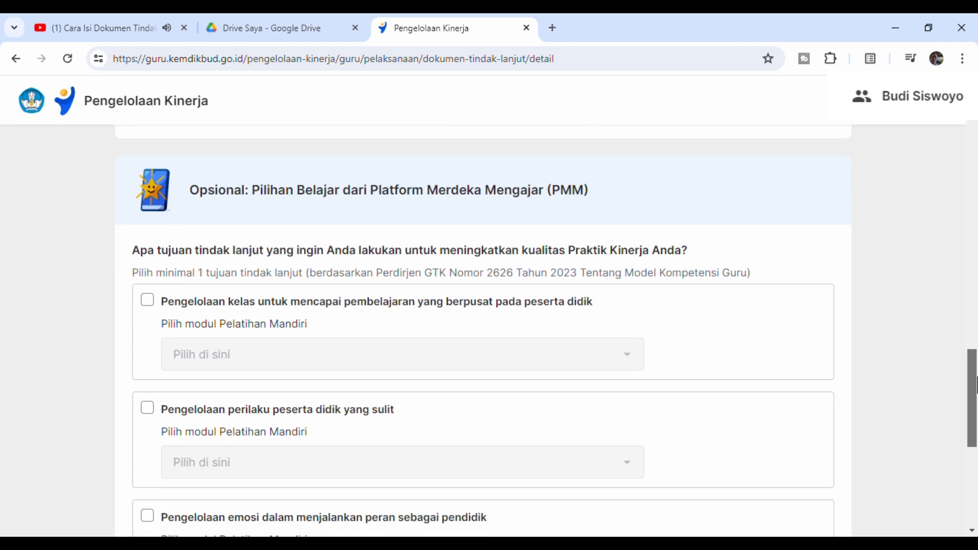
scroll(974, 382, "down", 1)
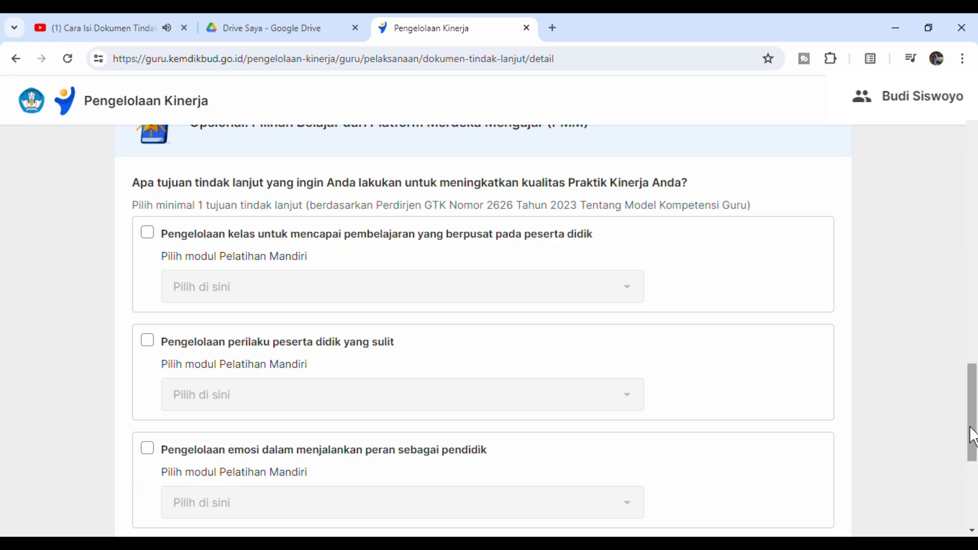
left_click_drag(971, 431, 976, 446)
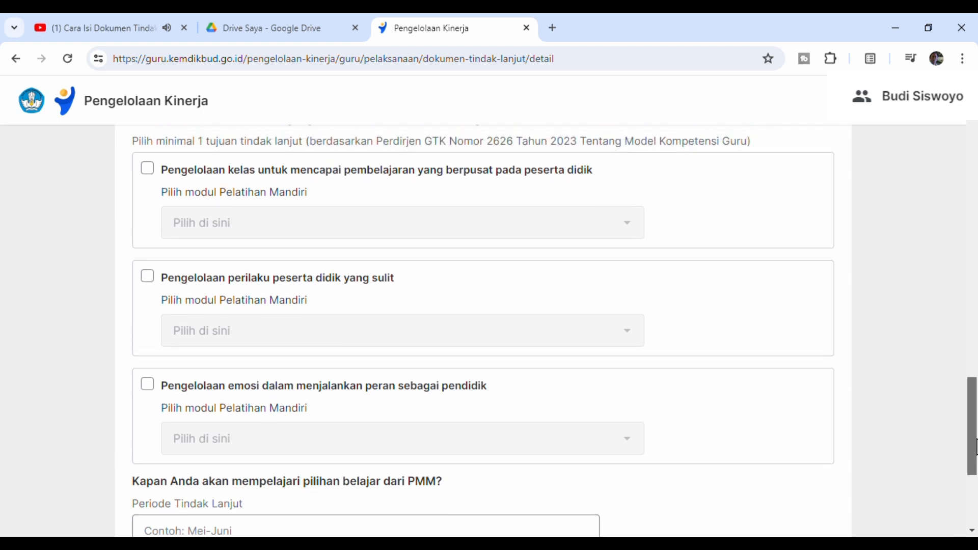
left_click(156, 176)
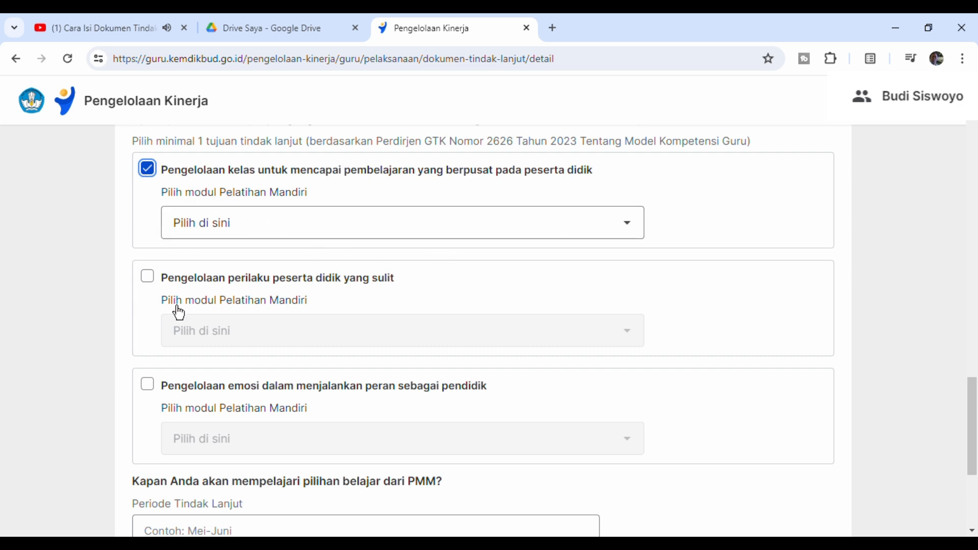
left_click(632, 236)
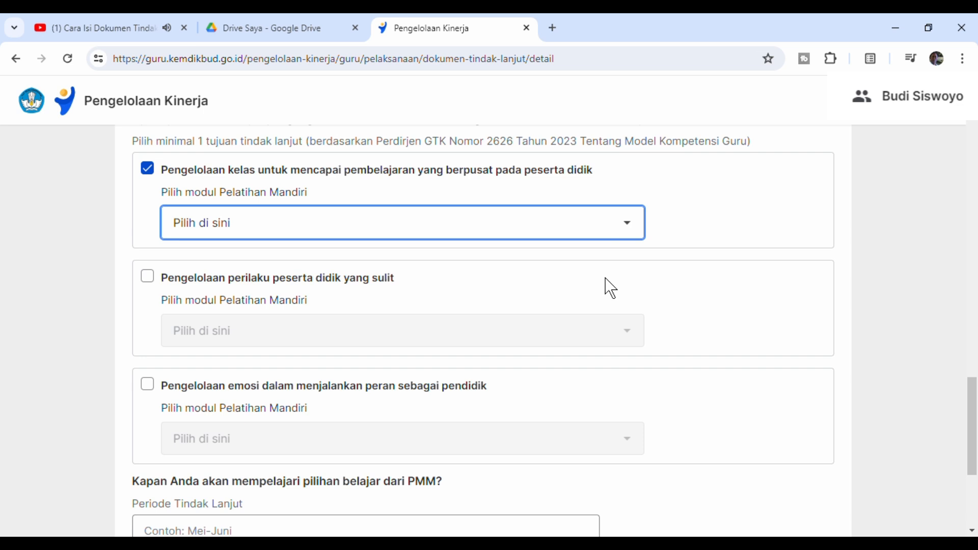
key("Down")
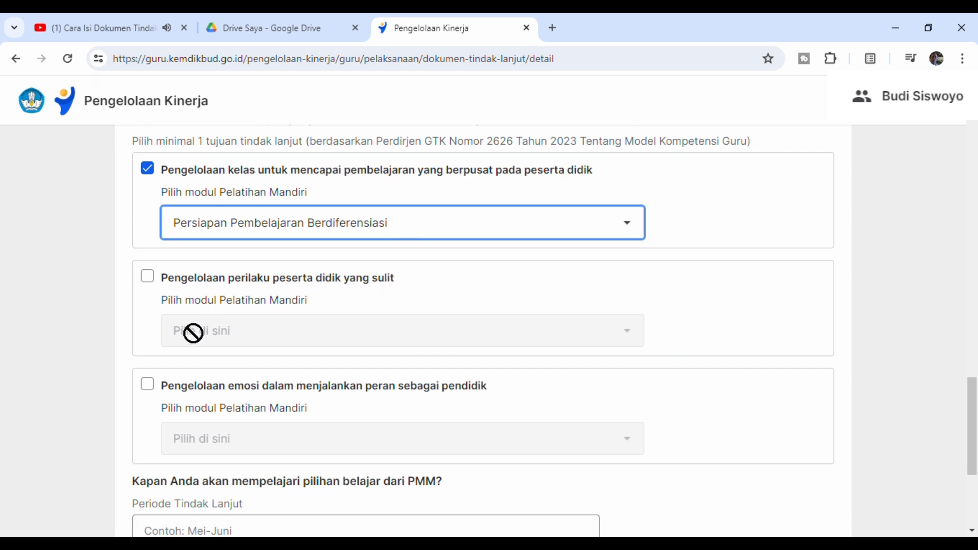
- Select Pengelolaan perilaku peserta didik yang sulit with the module Layanan Responsif, and Pengelolaan emosi dalam menjalankan peran sebagai pendidik with Memahami Pembelajar Mandiri
left_click(150, 280)
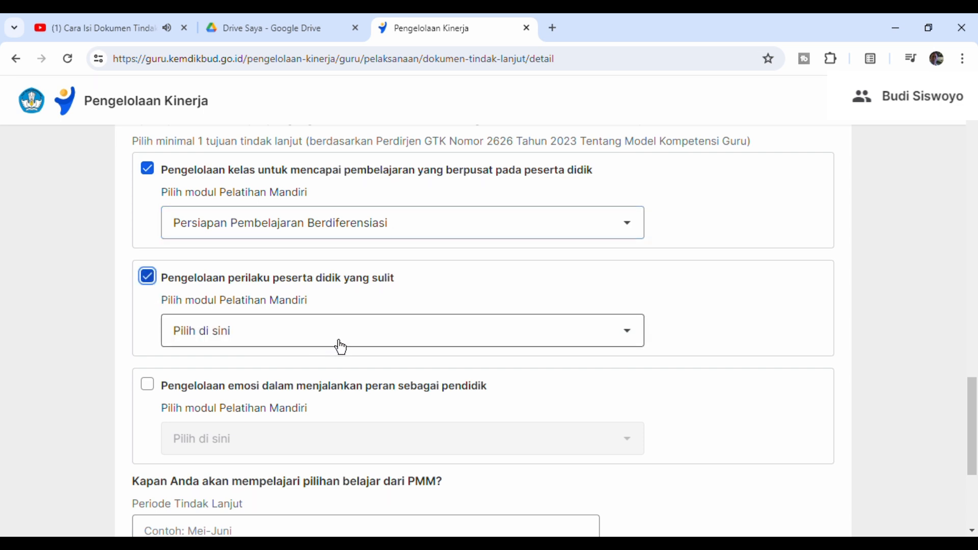
left_click(413, 347)
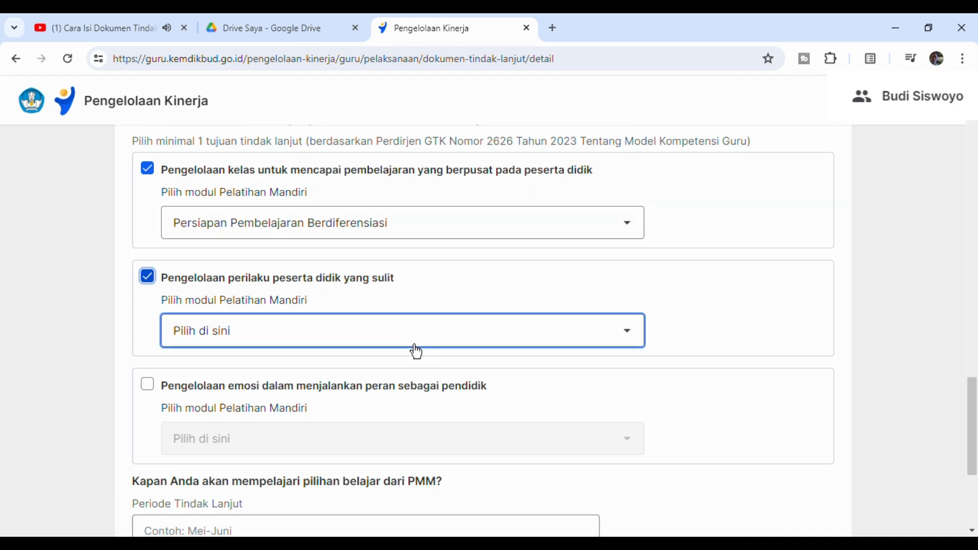
left_click(406, 388)
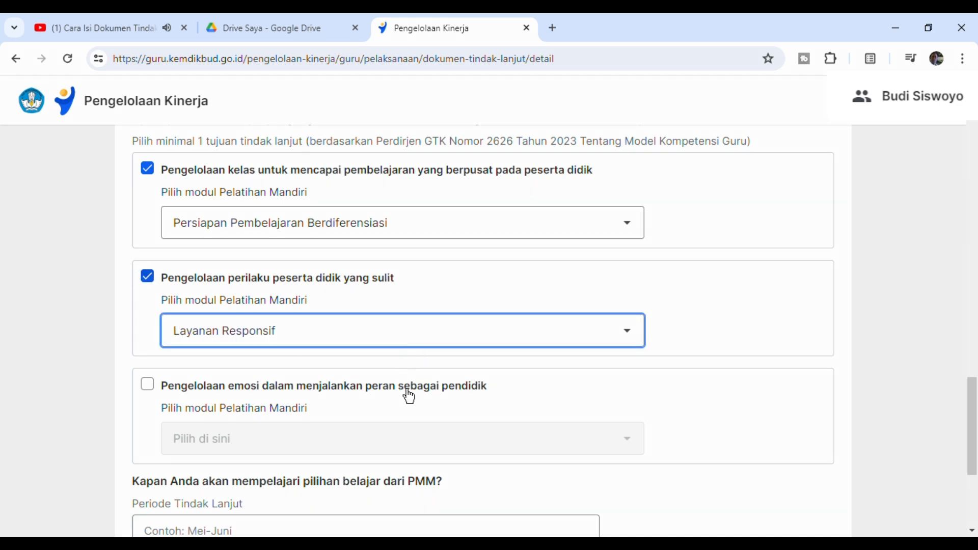
left_click(157, 393)
left_click(275, 454)
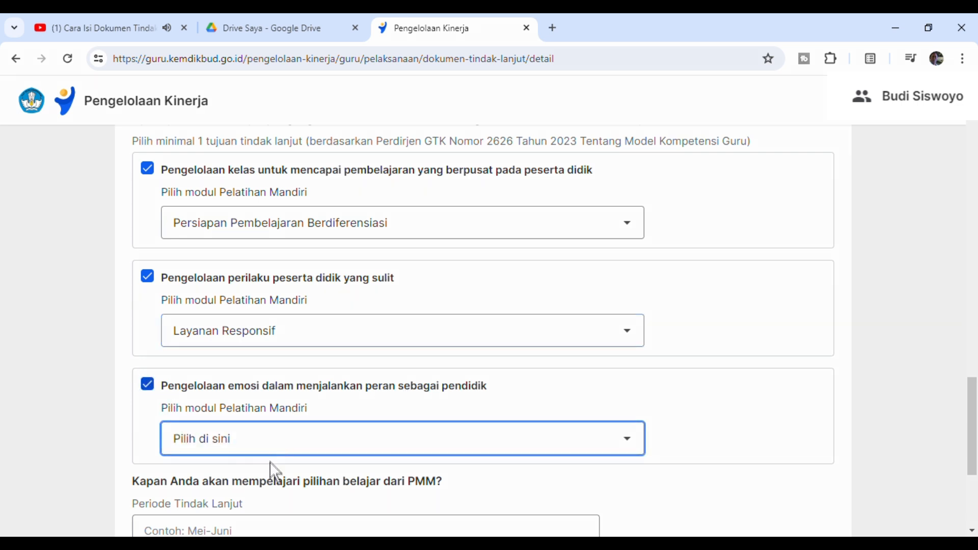
left_click(275, 495)
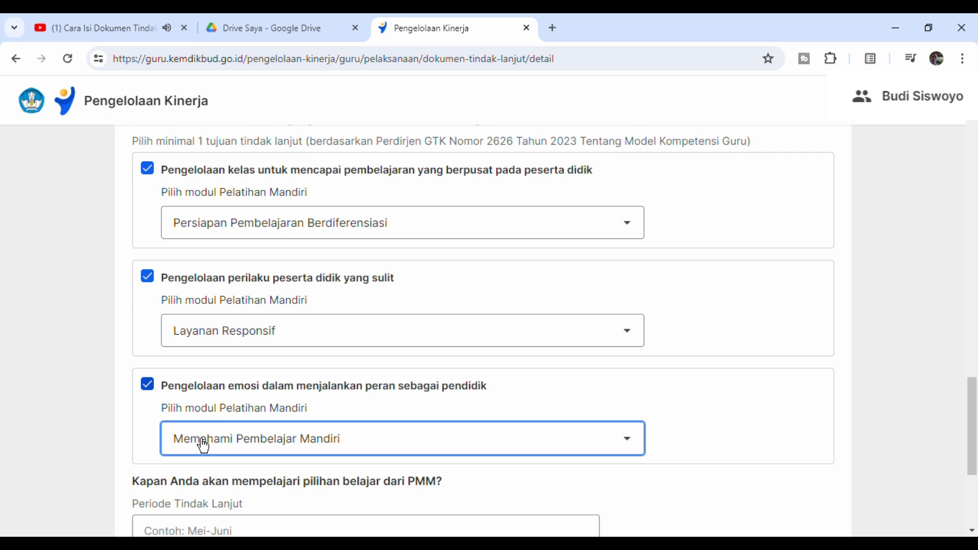
- Deselect all three tujuan tindak lanjut in the optional PMM section
left_click(151, 388)
left_click(147, 276)
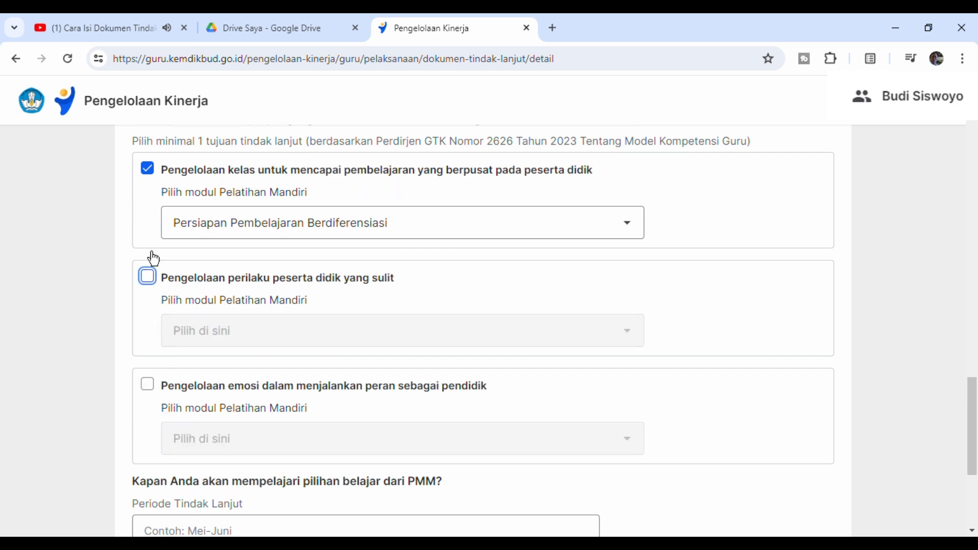
left_click(148, 170)
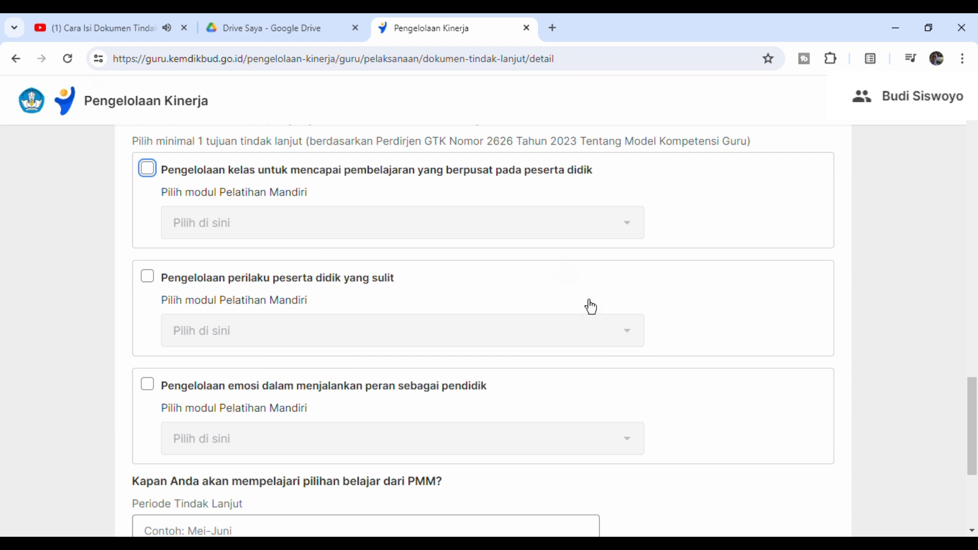
- Select only the Pengelolaan kelas goal about pembelajaran yang berpusat pada peserta didik and choose Persiapan Pembelajaran Berdiferensiasi as its Pelatihan Mandiri module
left_click(149, 170)
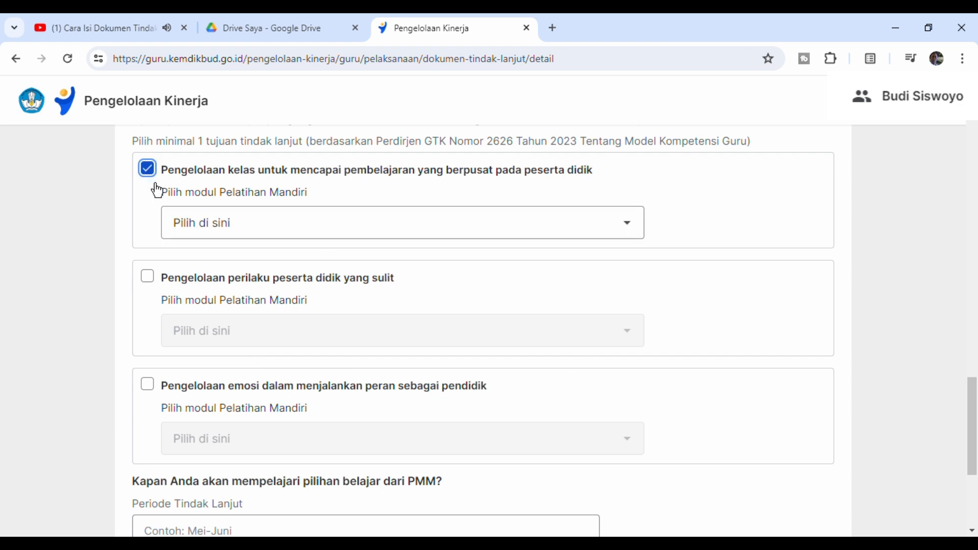
left_click(483, 238)
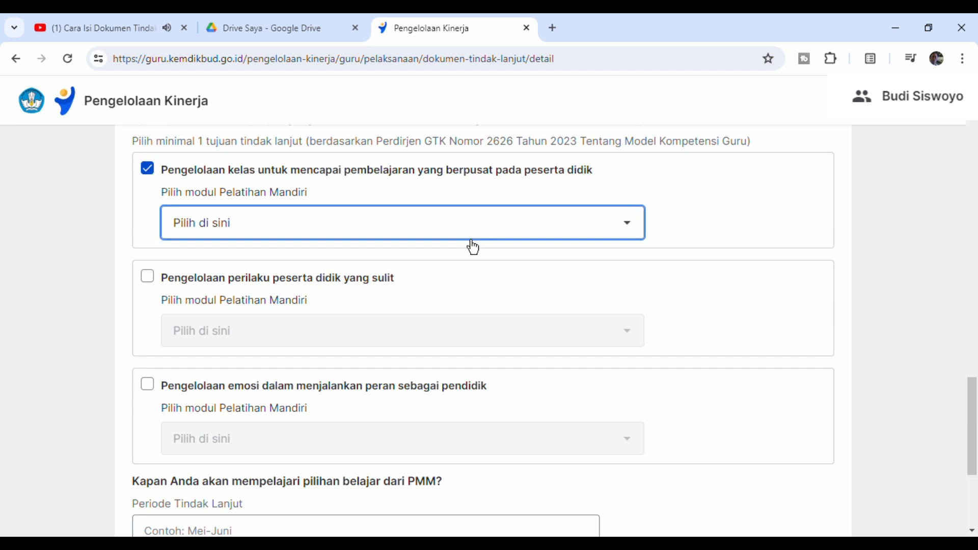
left_click(392, 283)
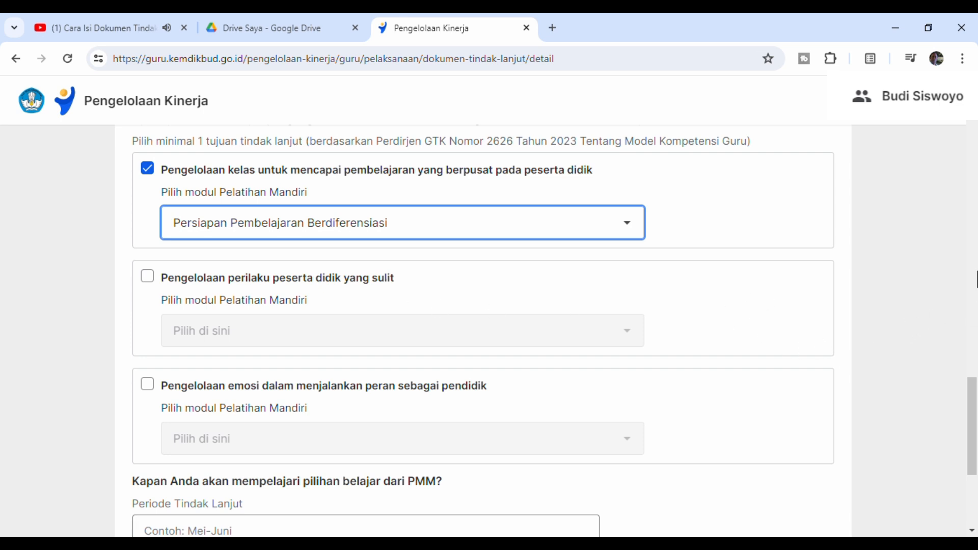
- Enter "Mei - Juni" as the PMM Periode Tindak Lanjut and choose "Sumber daya untuk melakukan kegiatan belajar/praktik" as its Kebutuhan Dukungan
left_click_drag(976, 404, 976, 440)
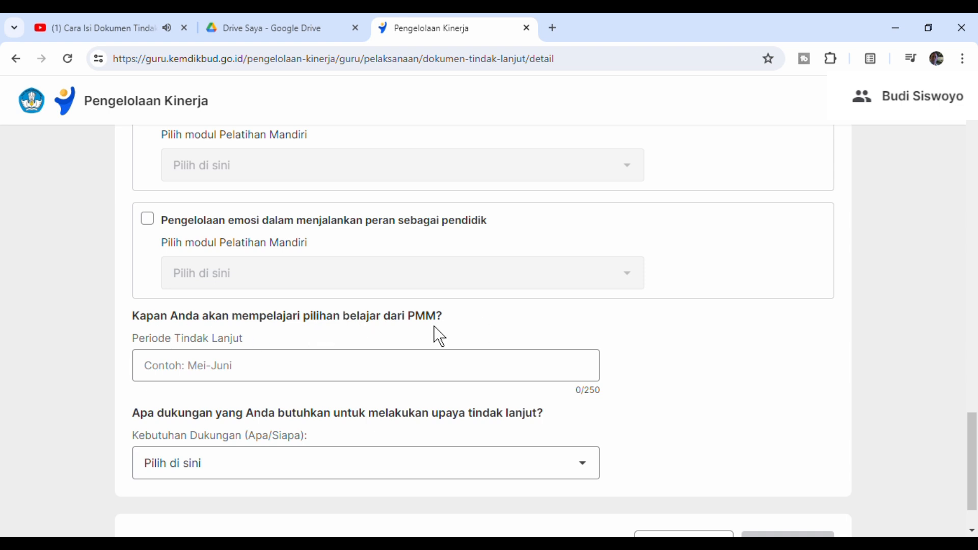
left_click(281, 377)
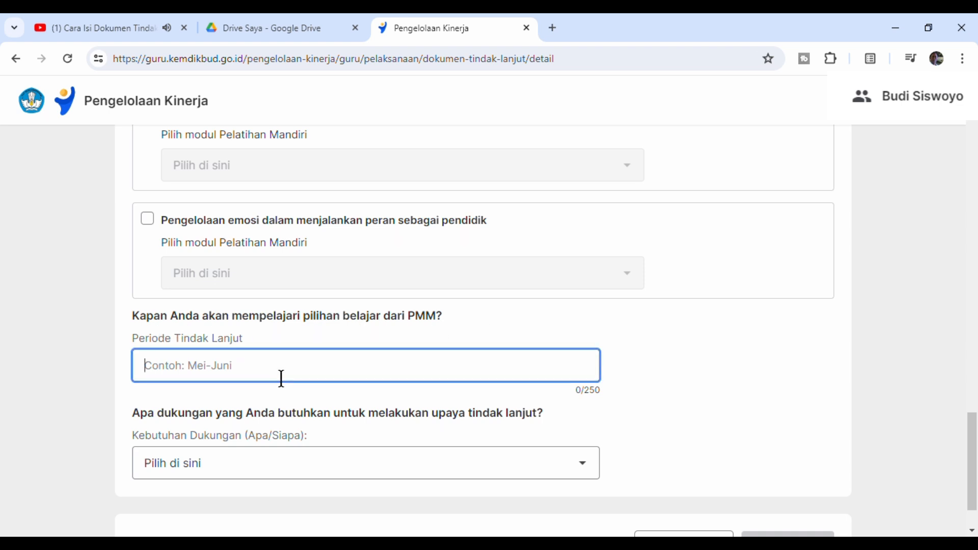
left_click(256, 408)
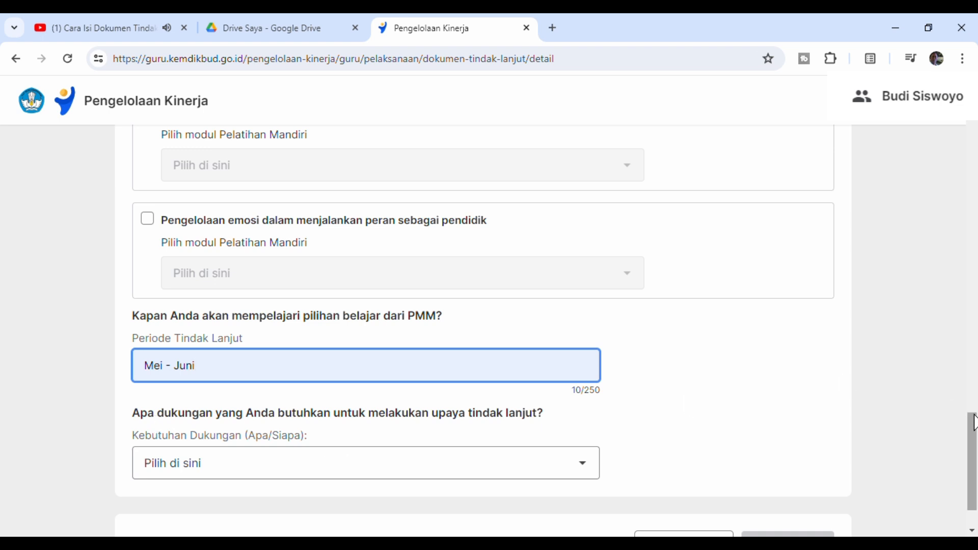
scroll(972, 461, "down", 2)
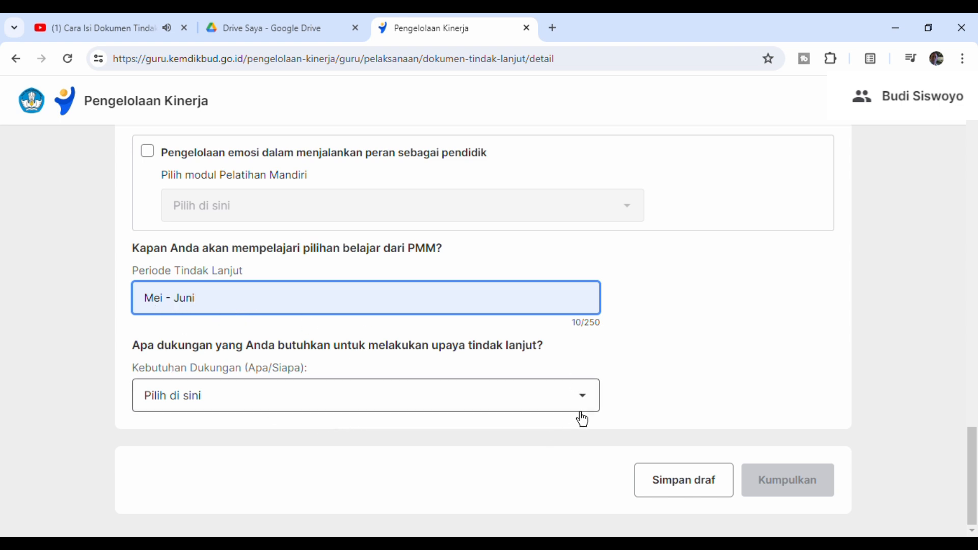
key("Tab")
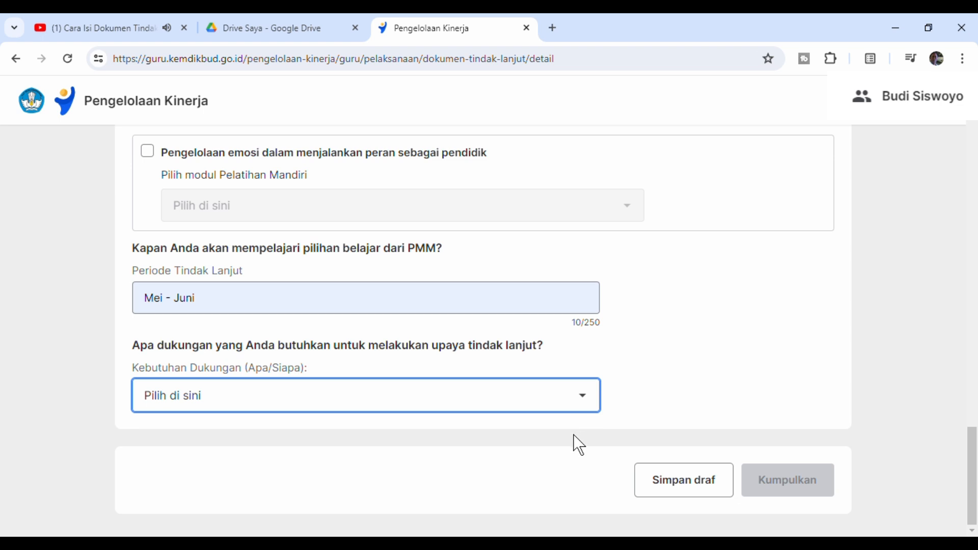
left_click(559, 435)
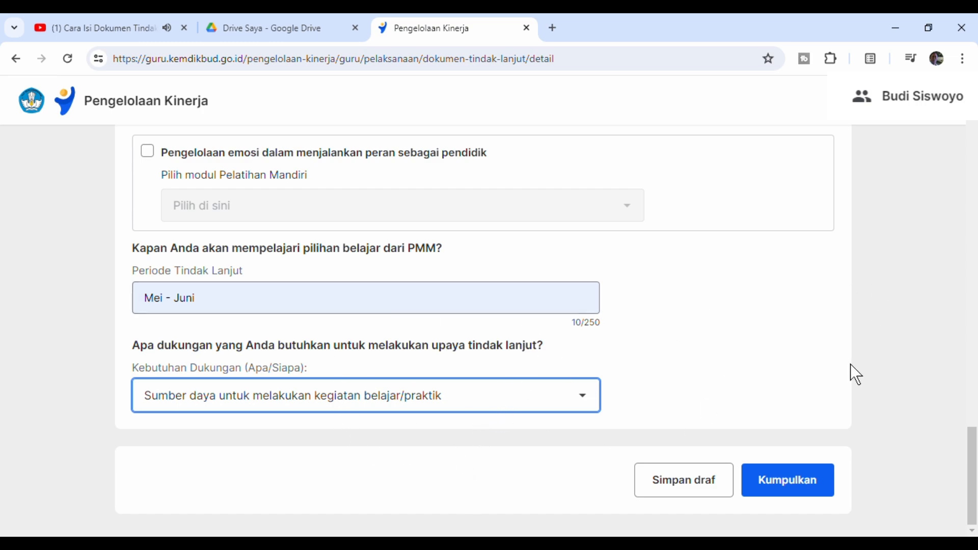
- Return to the Refleksi Guru answer at the start of the Formulir Diskusi Tindak Lanjut to review the completed form
mouse_move(977, 508)
left_mouse_down()
mouse_move(976, 171)
mouse_move(977, 522)
left_mouse_up()
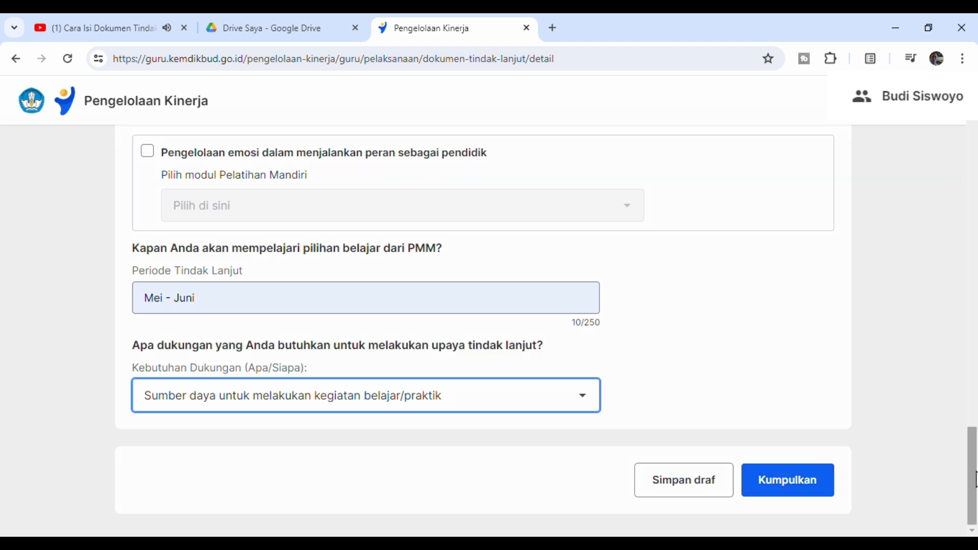
left_click_drag(972, 476, 974, 509)
left_click_drag(974, 466, 975, 168)
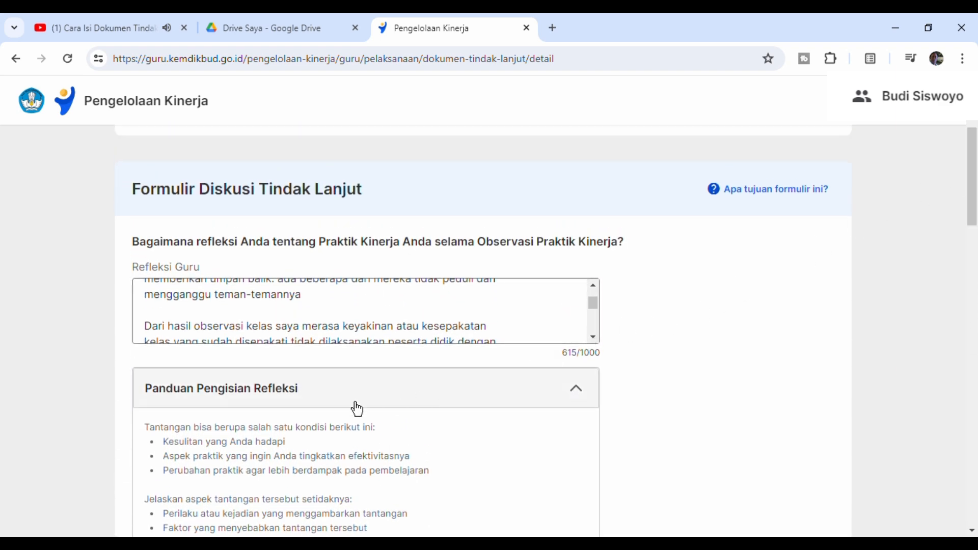